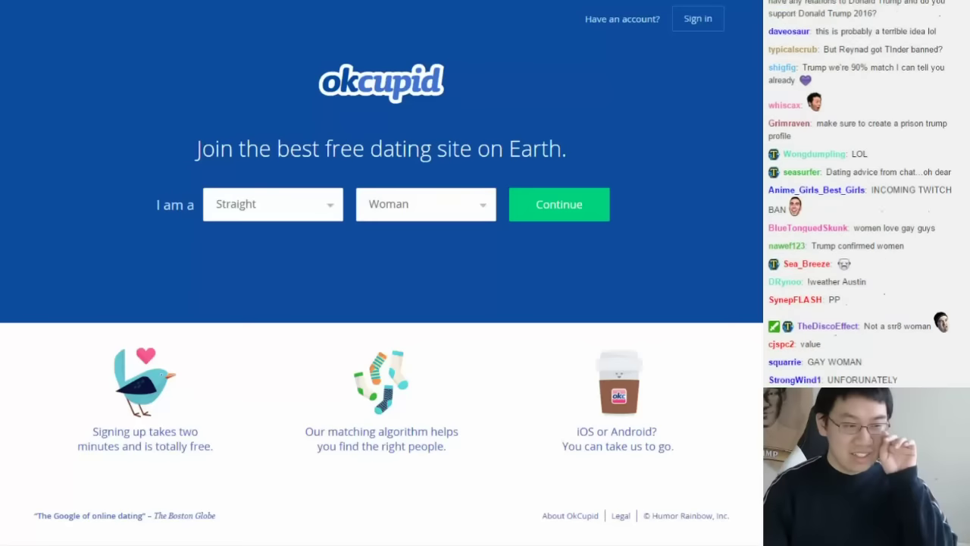
Start the sign-up as a Straight Man and continue to the registration form.
left_click(457, 208)
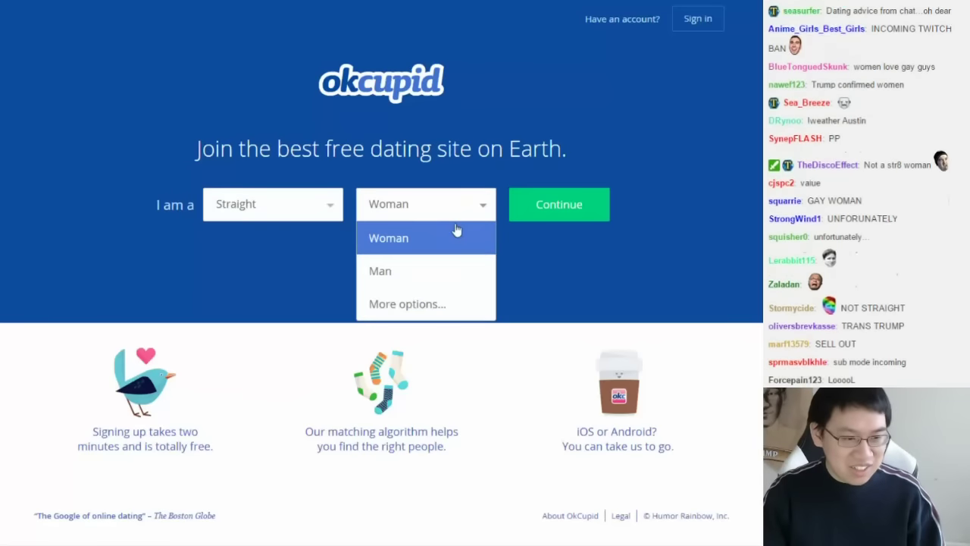
left_click(442, 278)
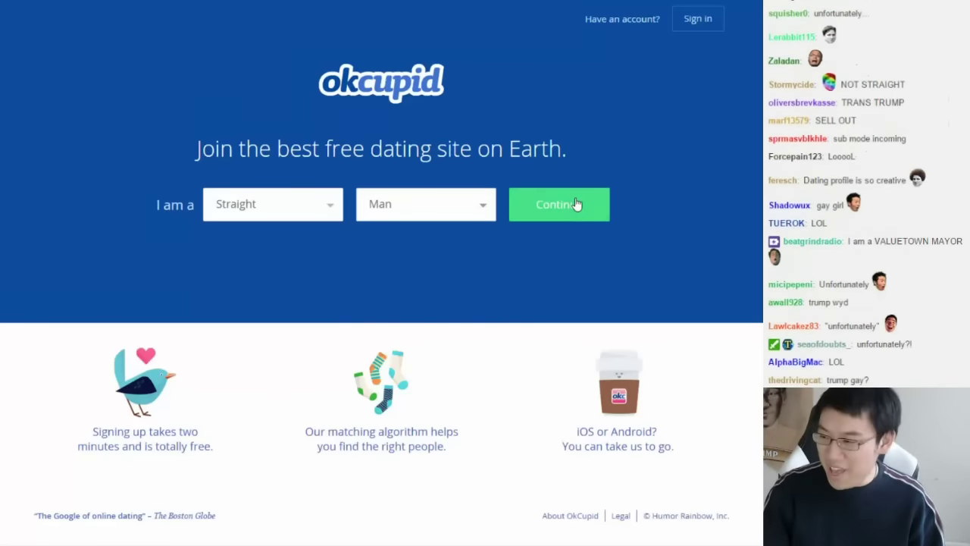
left_click(576, 204)
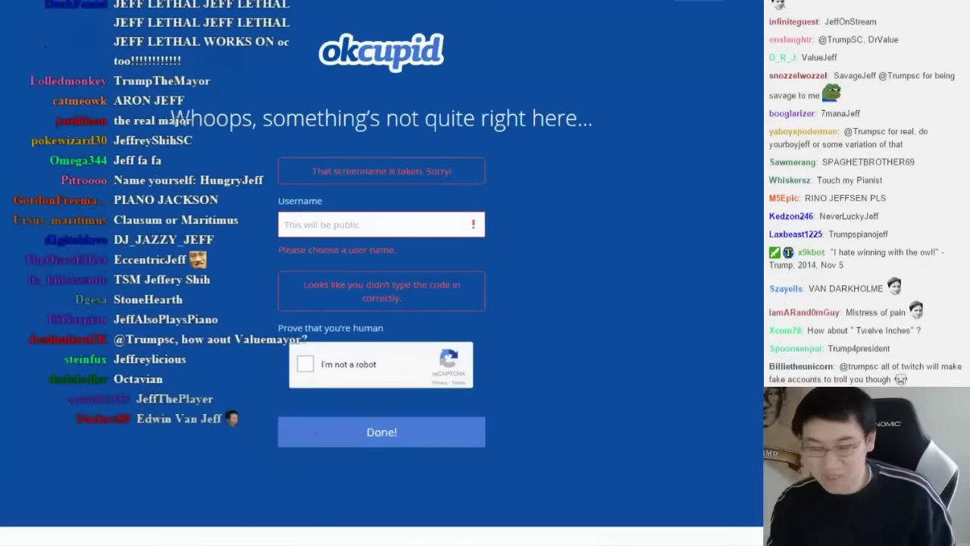
Enter a new public username in the sign-up form to replace the taken screenname.
left_click(343, 222)
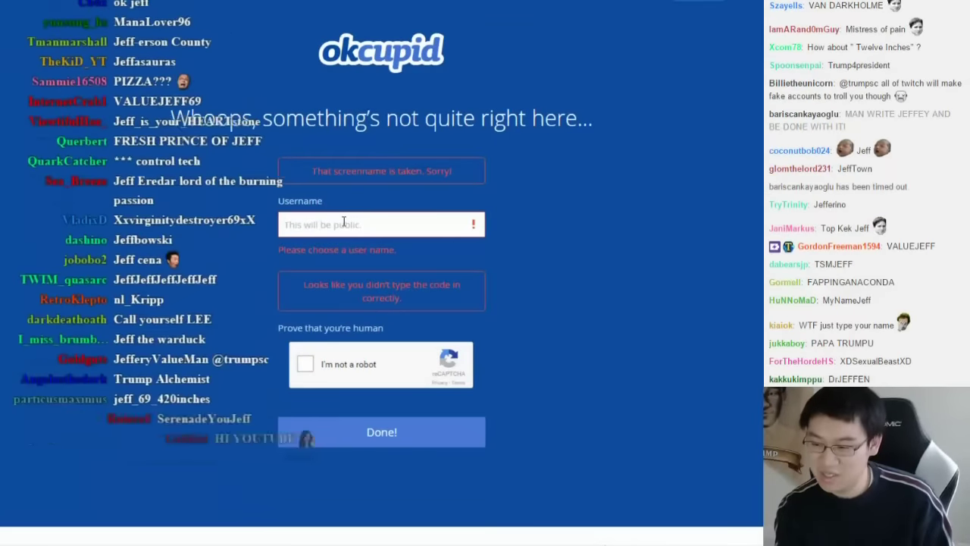
type("valujeff")
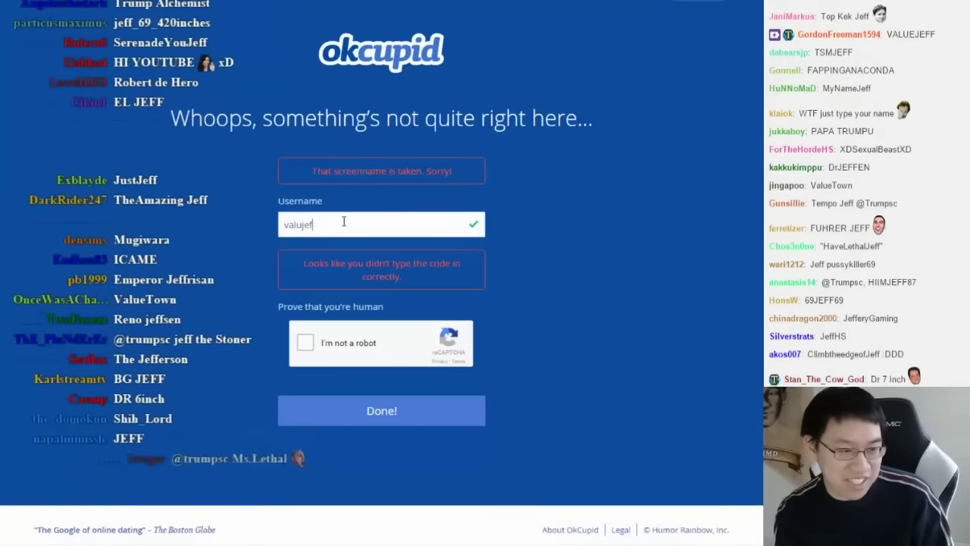
key("BackSpace")
key("BackSpace")
key("BackSpace")
type("ejeff")
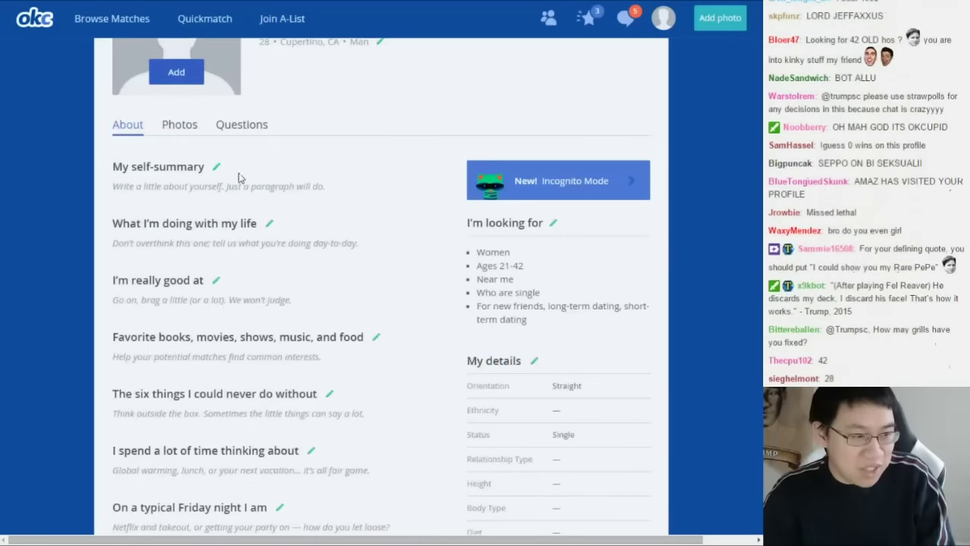
Fill in the profile's self-summary with "None of Your Business".
scroll(204, 167, "down", 2)
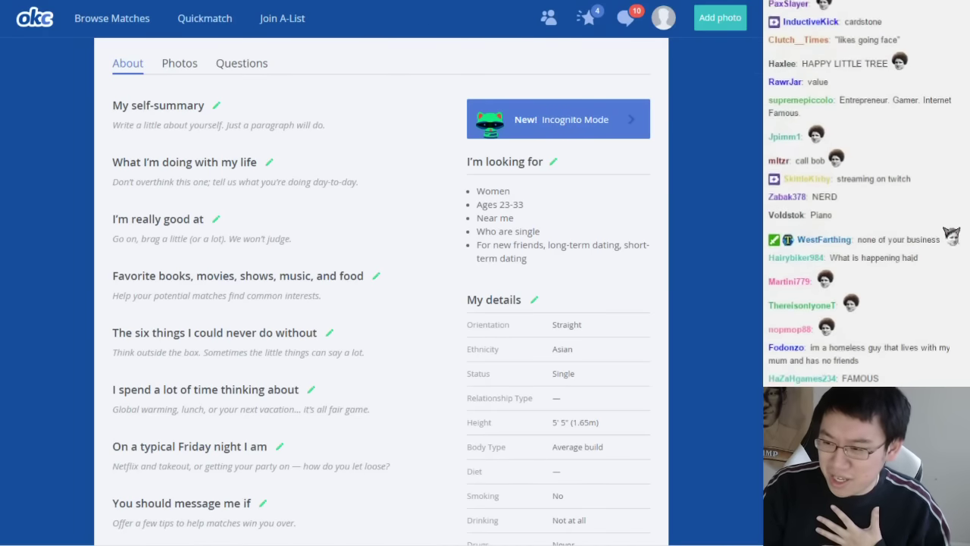
left_click(215, 125)
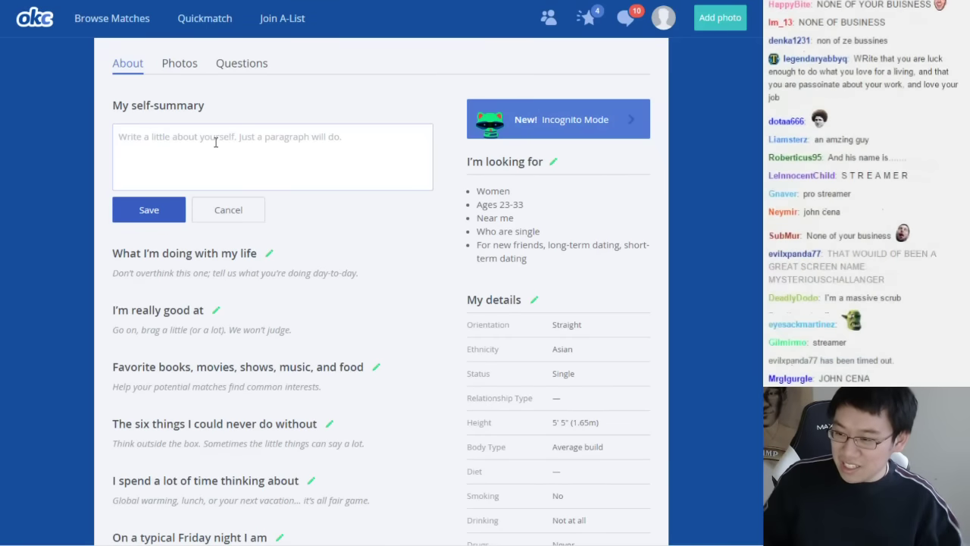
type("T")
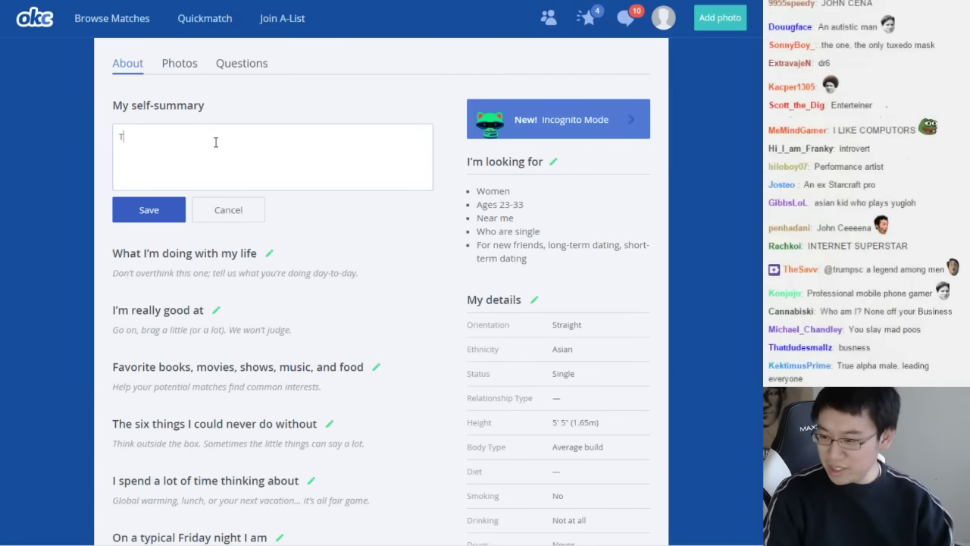
type("witch")
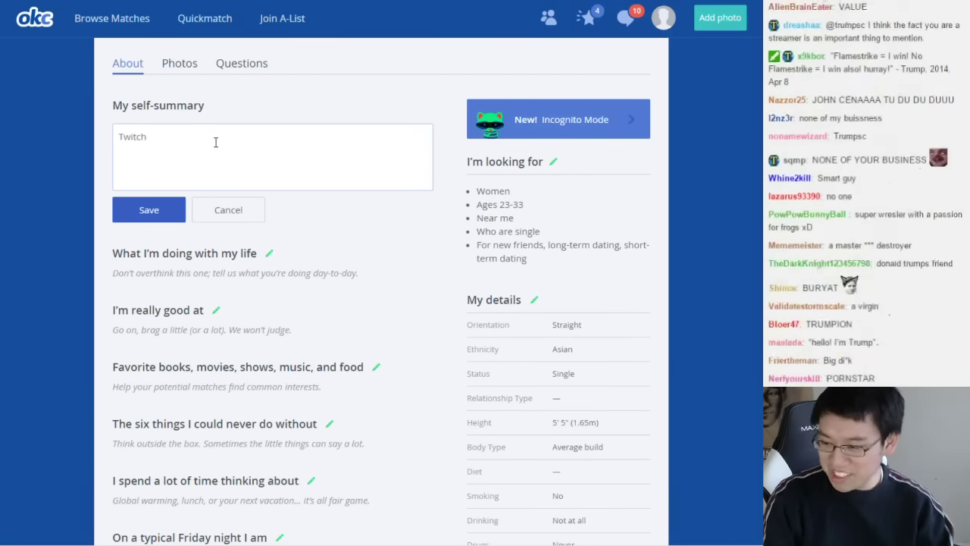
key("ctrl+a")
type("Streamer")
key("ctrl+a")
type("None of Yo")
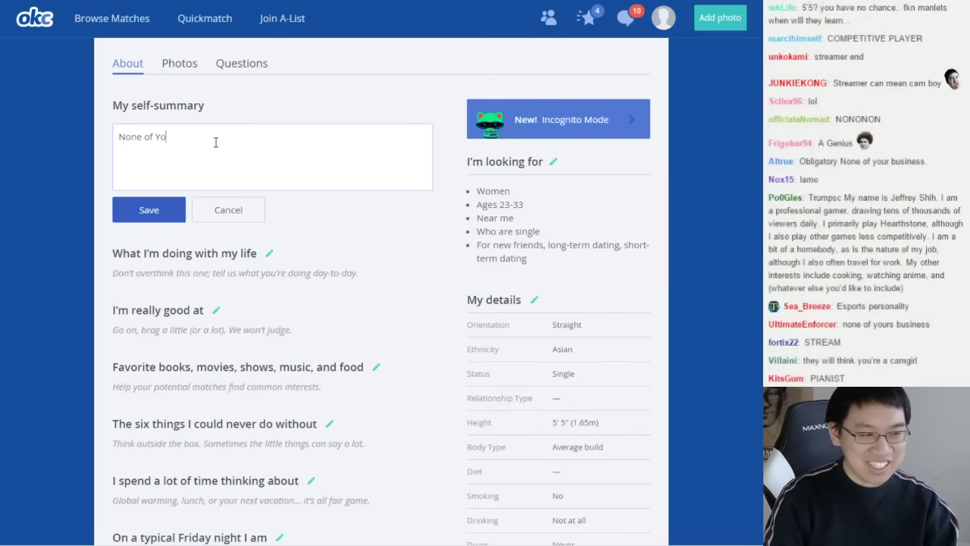
type("ur Business")
key("Return")
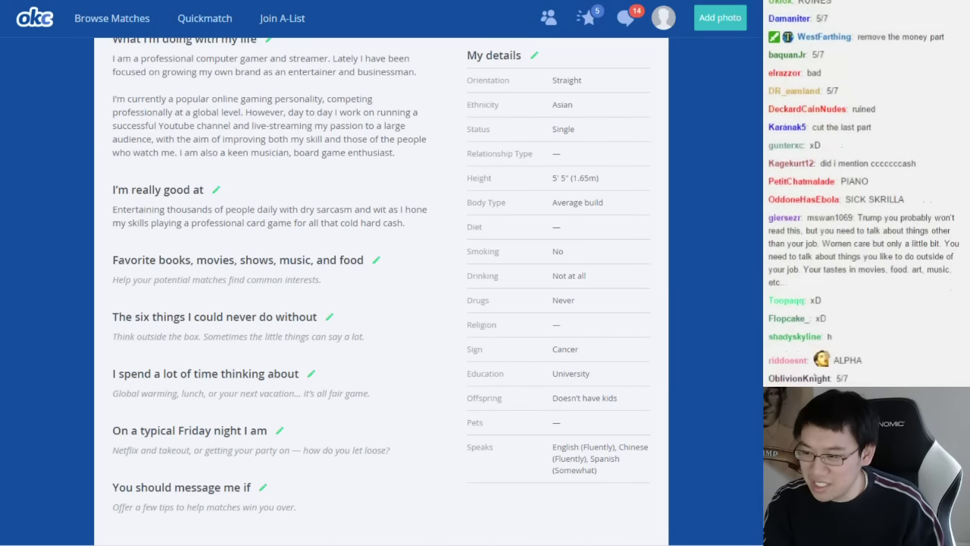
Add and save a second paragraph under "I'm really good at" about playing a professional children's card game and using basic arithmetic to compete.
left_click(216, 190)
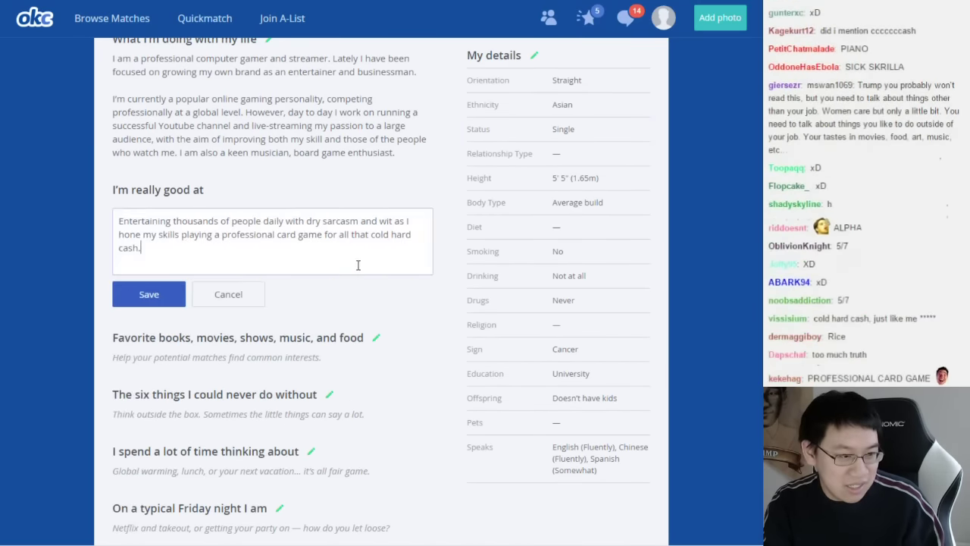
key("Return")
key("Return")
type("I'm really good at playing a professional children's card game! I am proficient in basic arithmetic and use my skills to compete at a high level.")
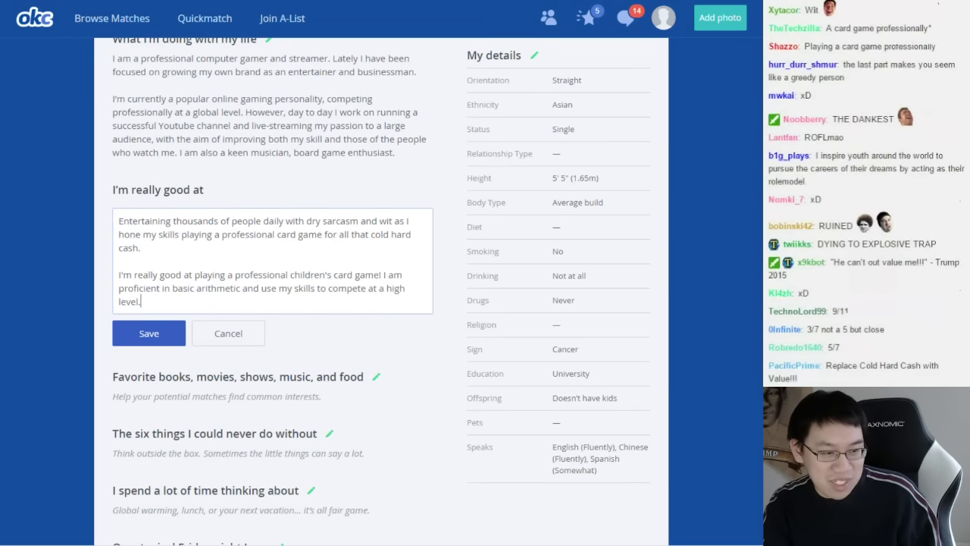
left_click(149, 333)
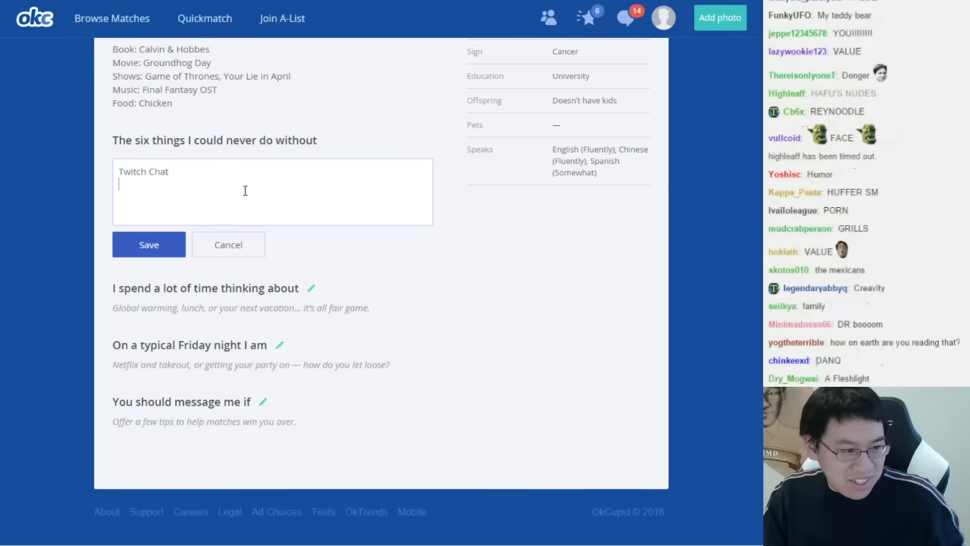
Add Value to the six things list and extend Twitch Chat with "- Interaction with people all over the world".
type("lue")
key("Return")
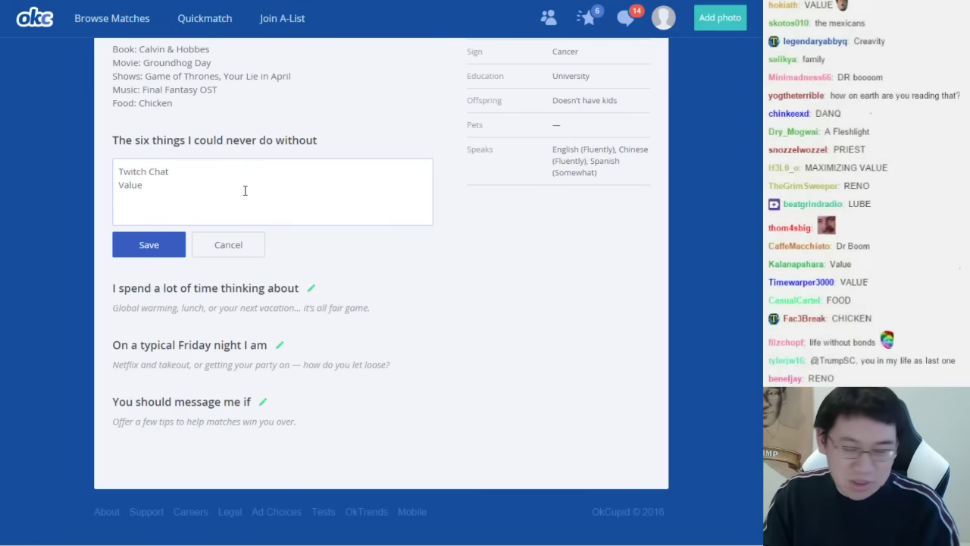
key("Return")
type("- Interaction with people all over the world")
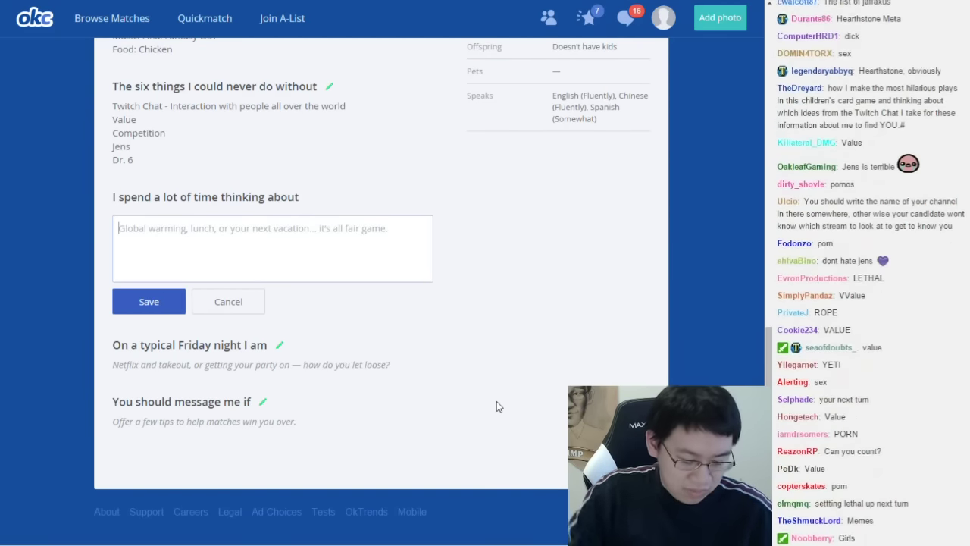
Save "Knife Juggler or Haunted Creeper Turn 2?", "Face?" and "Improving the aspects of my life: professionally and as a person" as the thinking-about answer.
type("Knife Juggler or ")
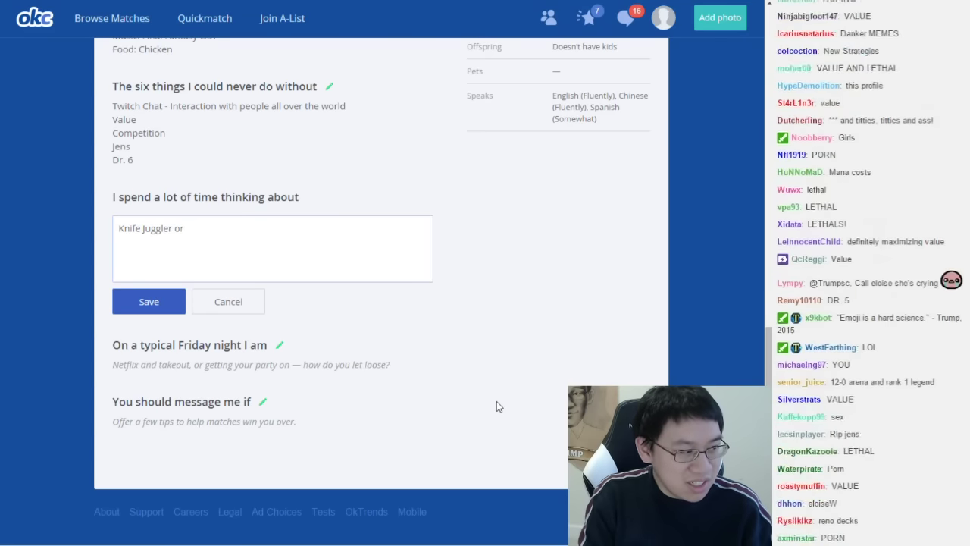
type("Haunted Creeper T")
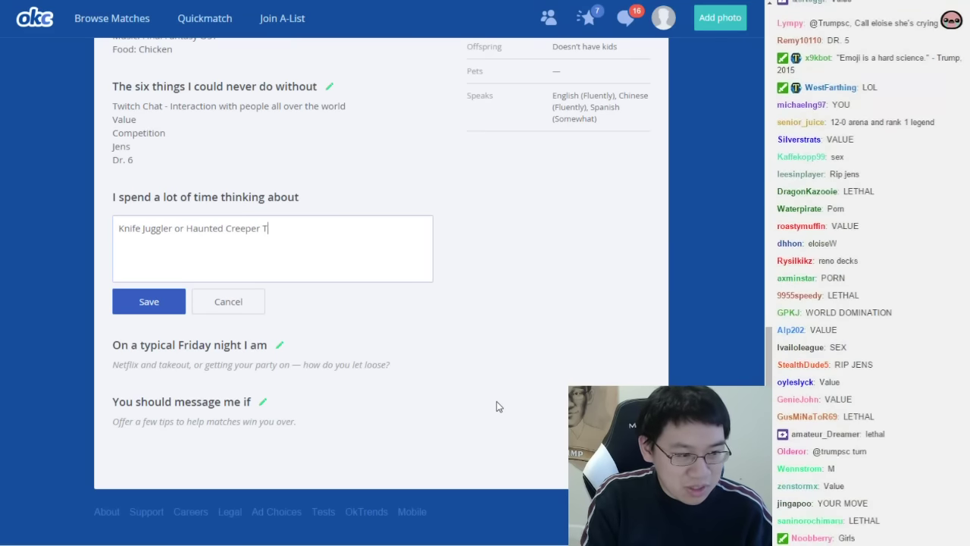
type("urn 2?")
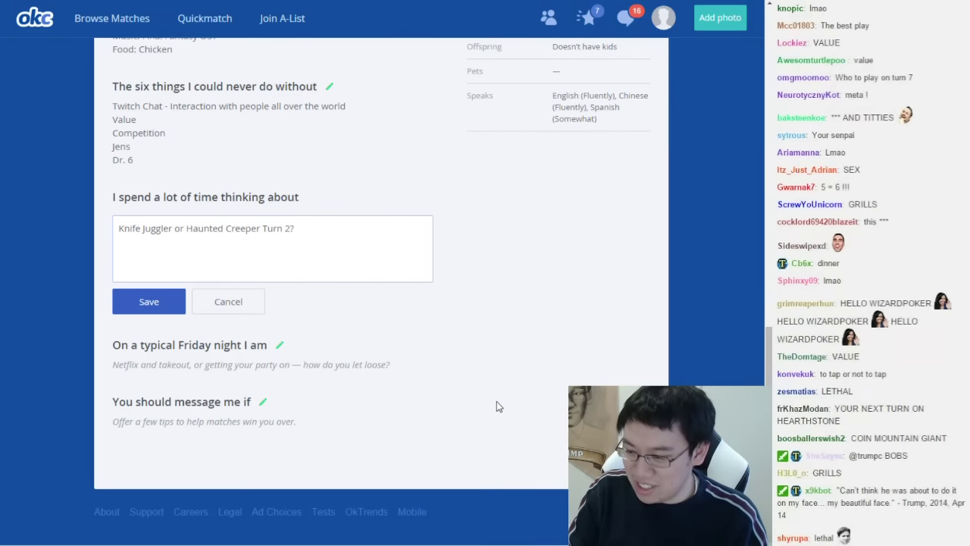
key("Return")
type("Face?")
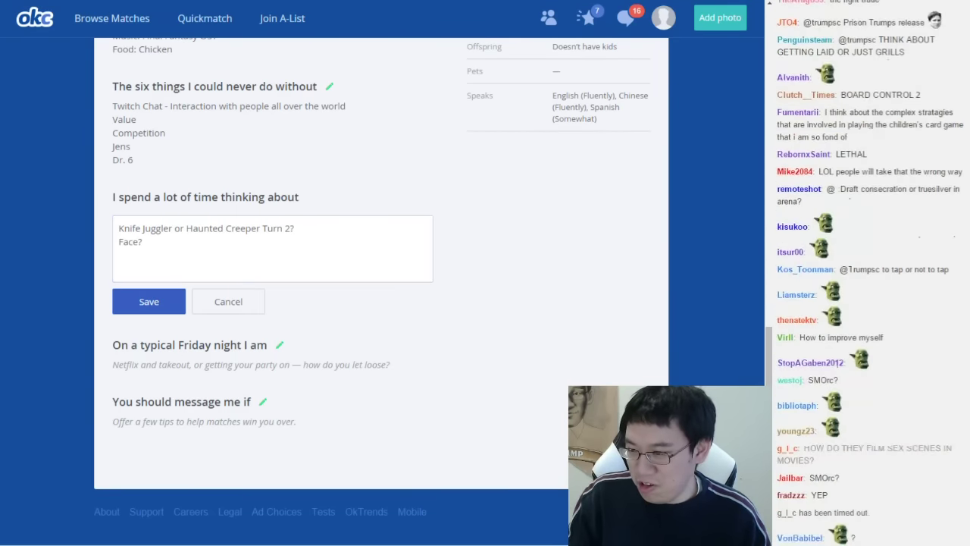
type("Improving the aspects of my life: professionally and as a person")
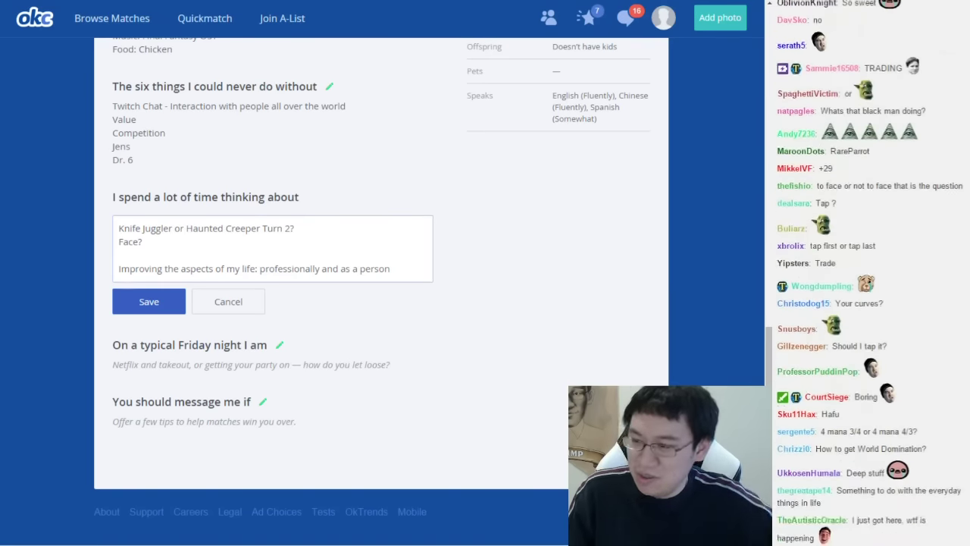
left_click(126, 308)
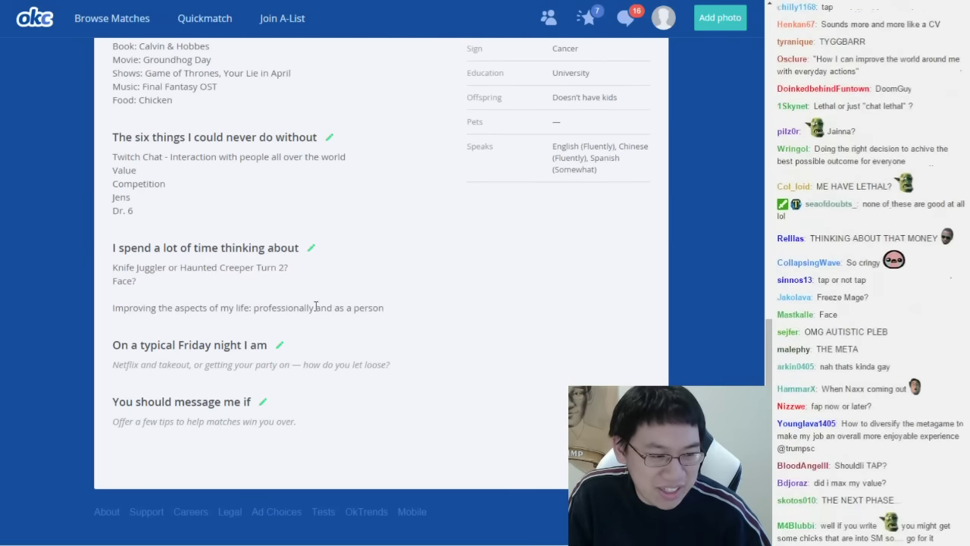
left_click_drag(333, 324, 175, 308)
left_click_drag(359, 308, 252, 308)
left_click(234, 308)
left_click_drag(131, 308, 293, 307)
left_click(290, 306)
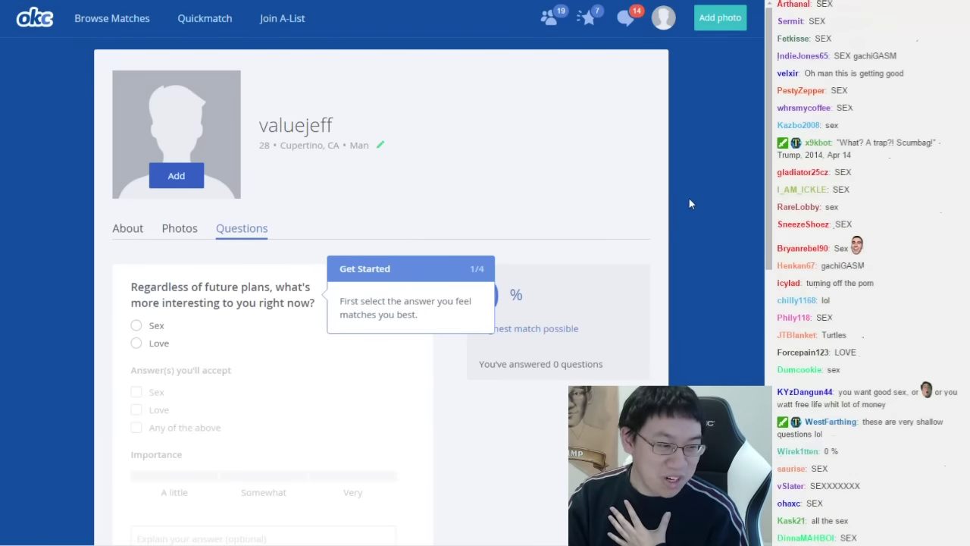
Answer the question about current interests with Love, accept only Love from matches, rate it Very important and submit it.
scroll(673, 238, "down", 1)
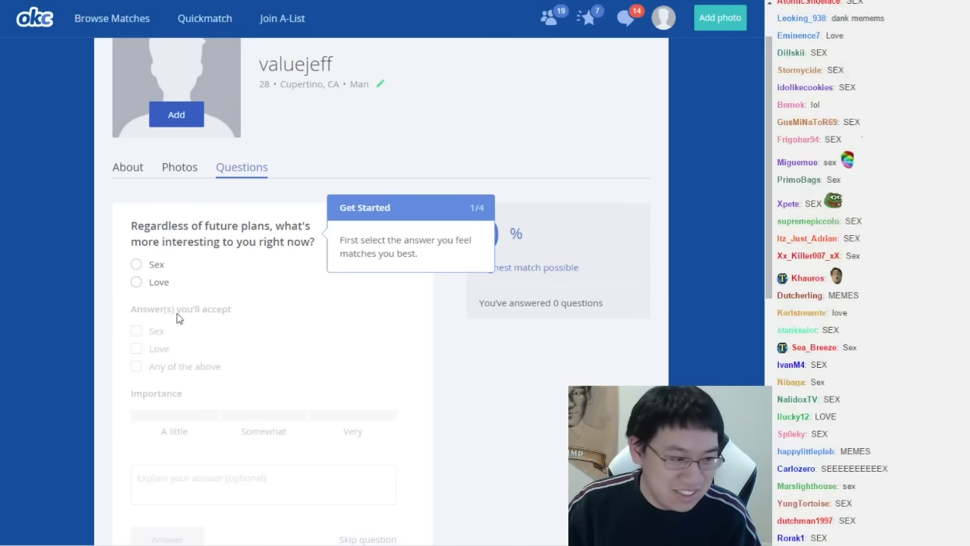
left_click(135, 282)
scroll(135, 282, "down", 1)
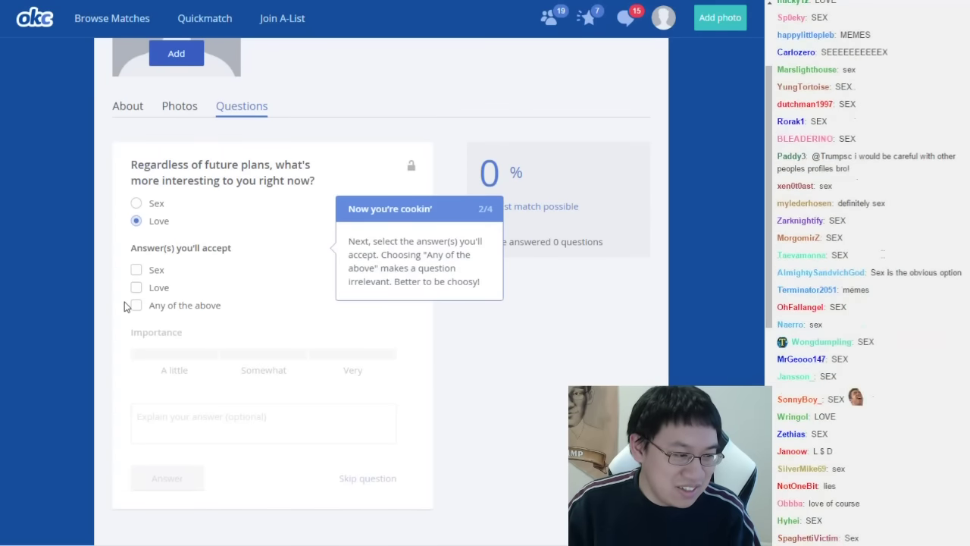
left_click(137, 288)
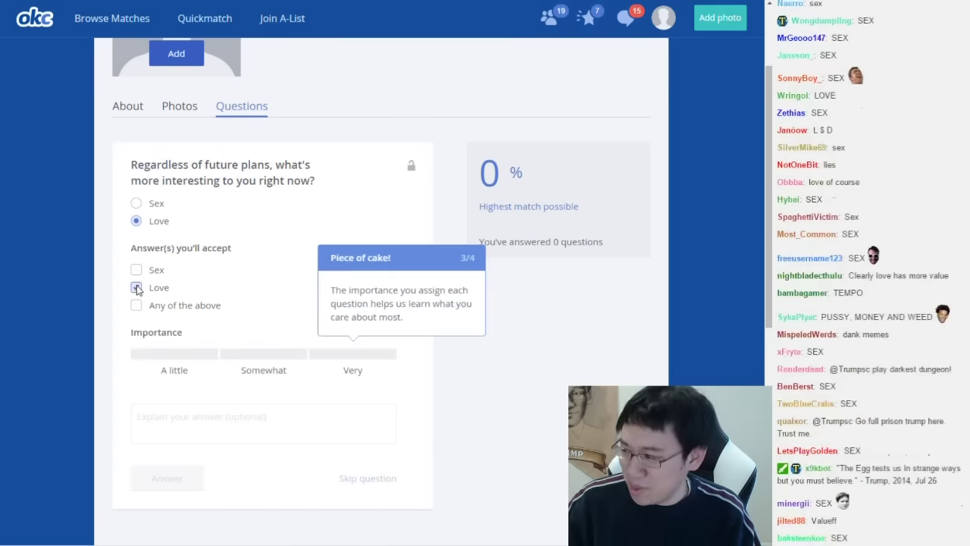
scroll(52, 293, "down", 1)
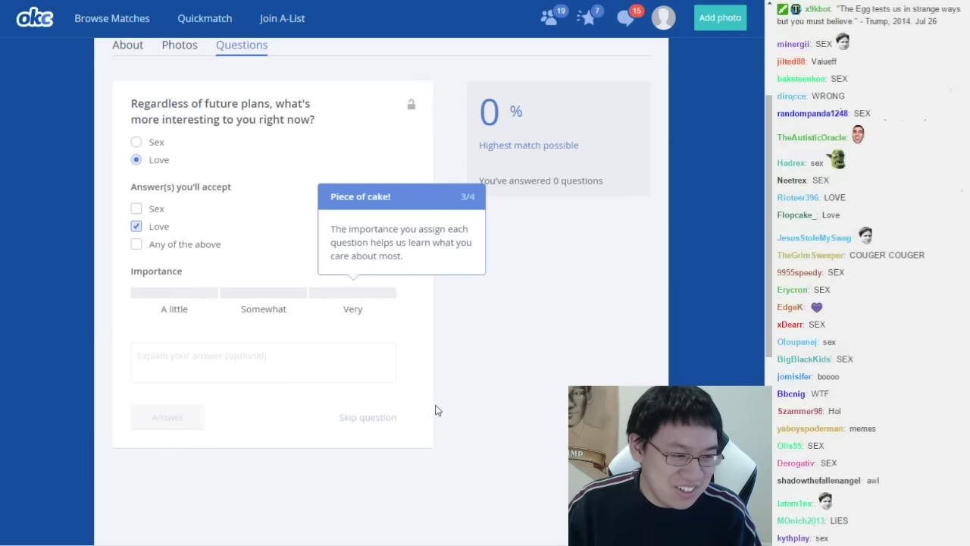
left_click(378, 299)
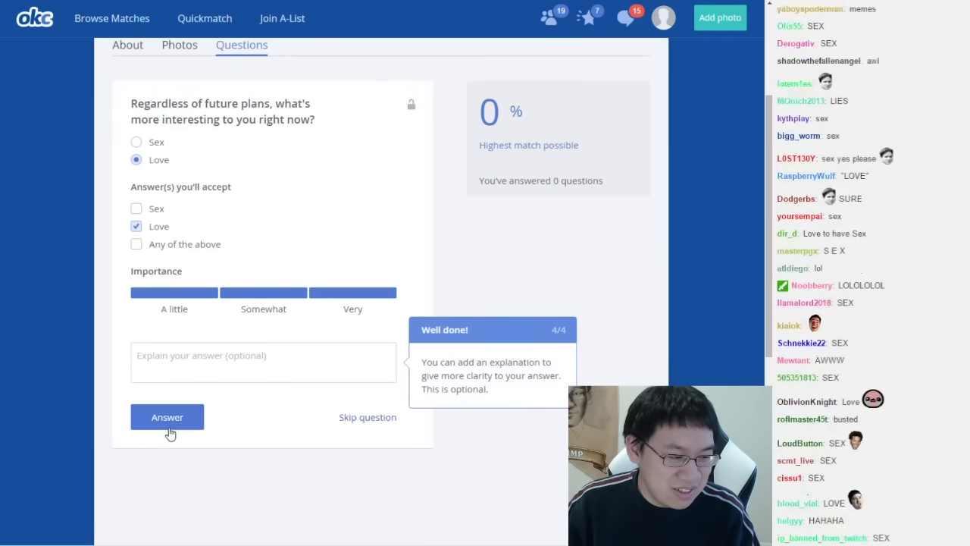
left_click(167, 423)
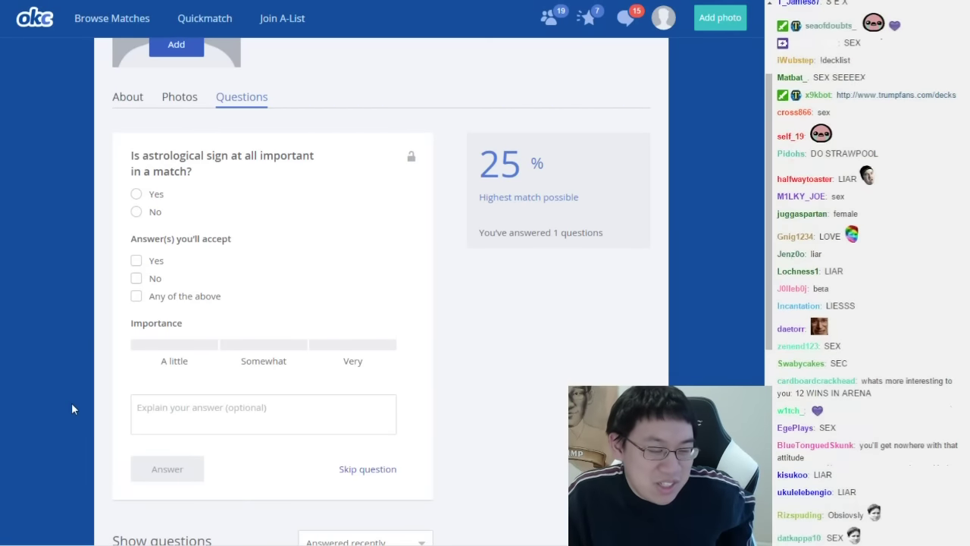
Answer No to the astrological sign question, accept only No from matches and set its importance to Very.
left_click(135, 215)
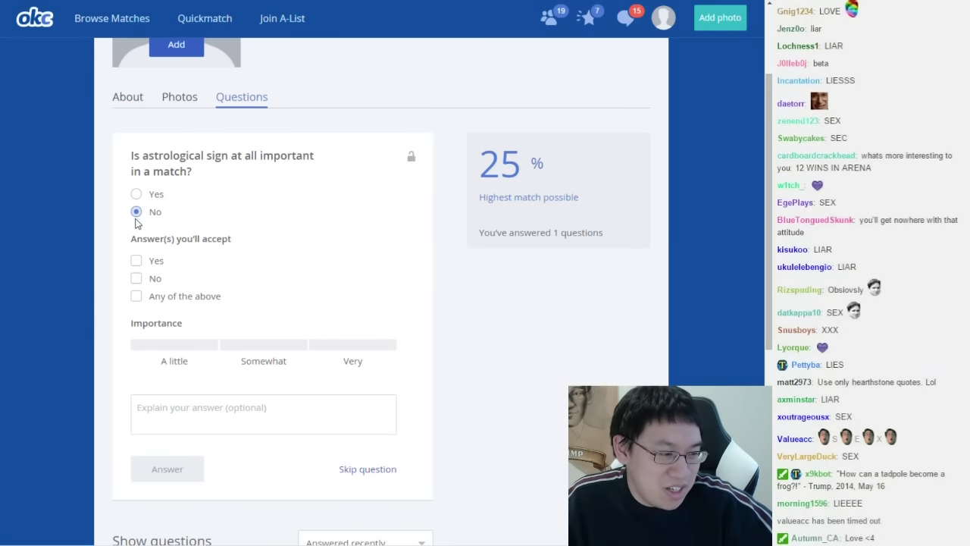
left_click(136, 279)
left_click(364, 345)
Explain the astrological sign answer with "You're dumb if you think the alignment of the stars and planets have any indication on relationships." and submit it.
left_click(322, 410)
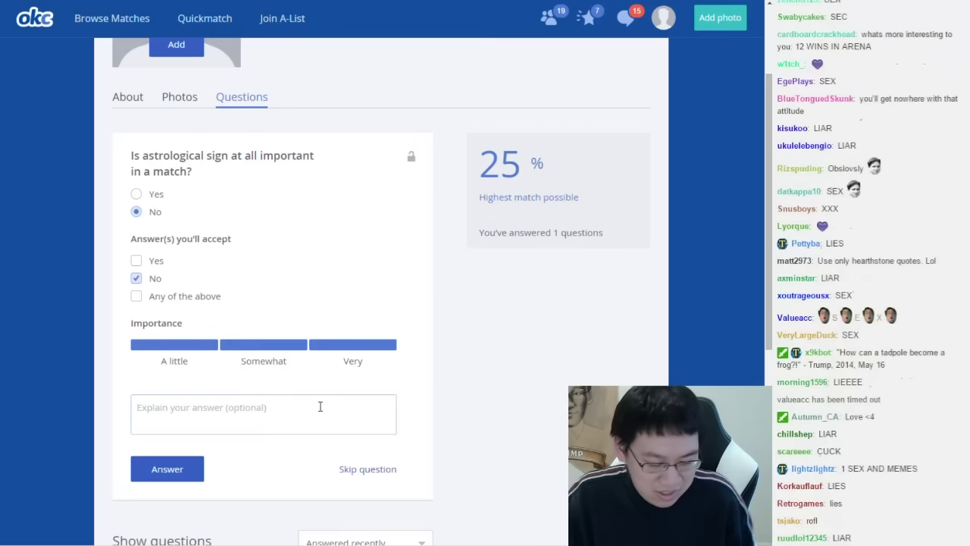
type("You're dumb if you ")
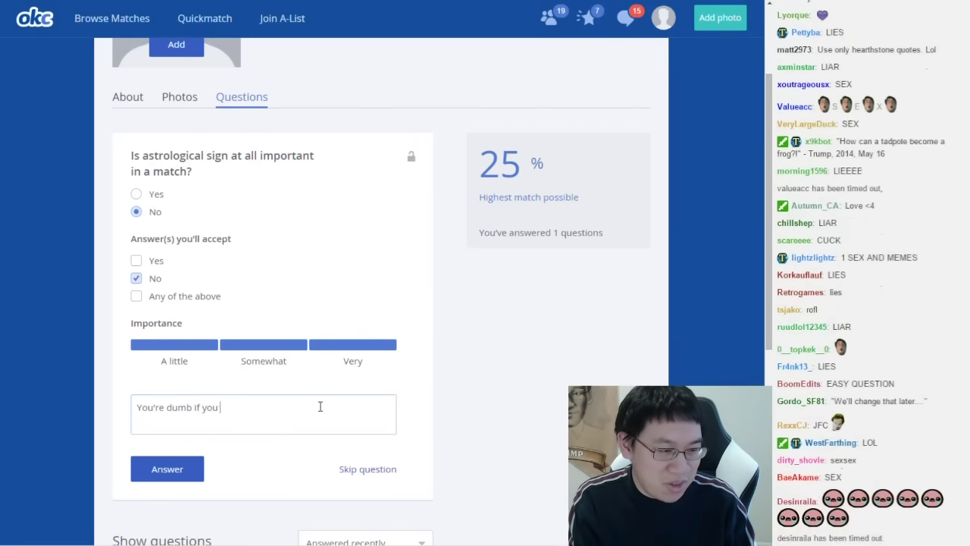
type("think the alignment of ")
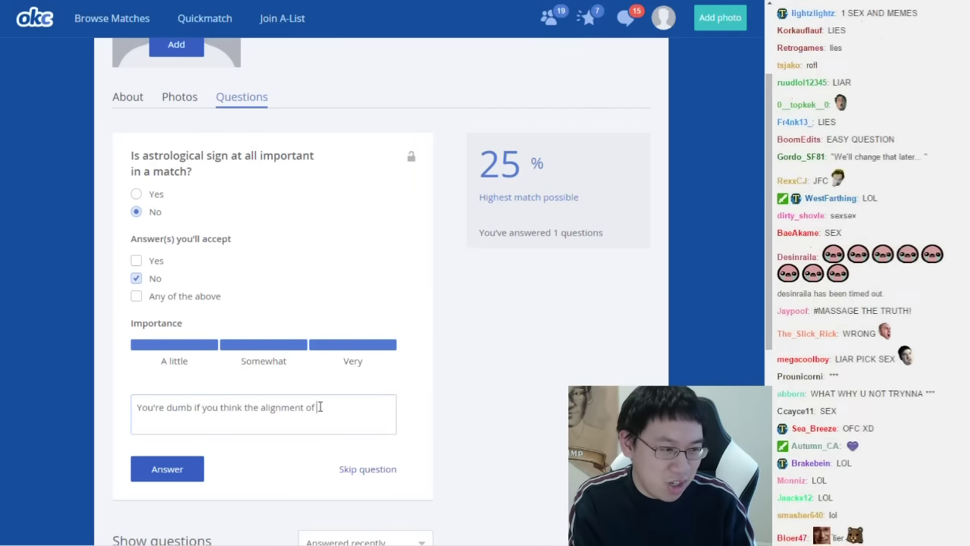
type("the stars and planets have any")
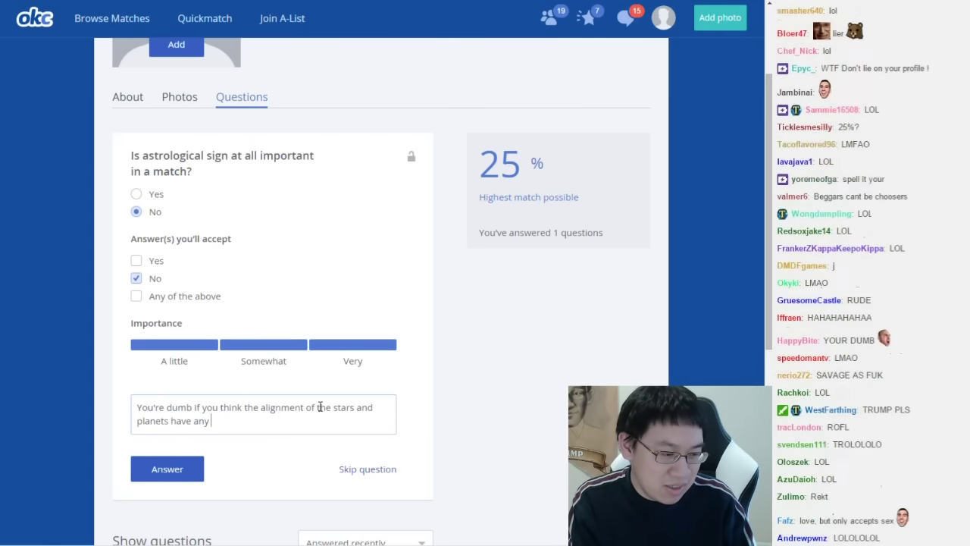
type(" indication on relationships.")
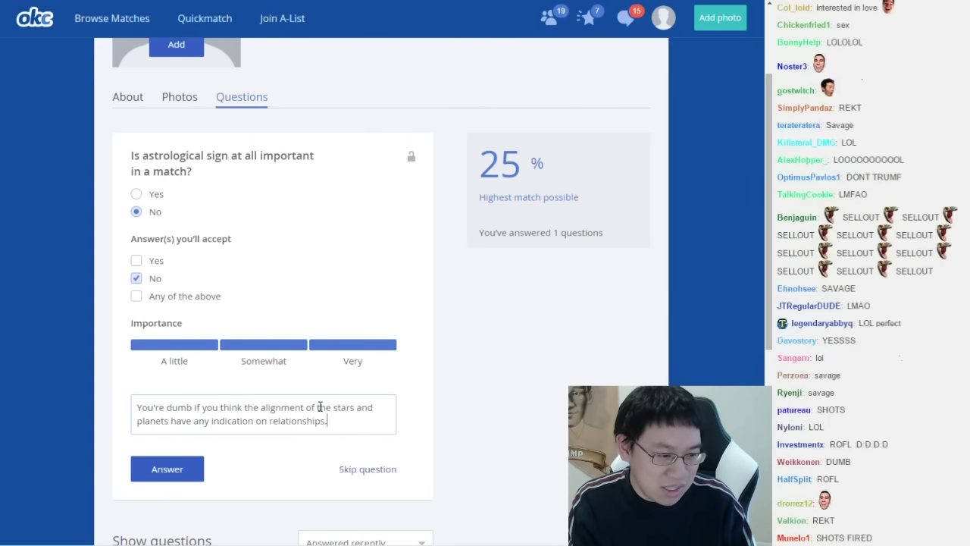
key("Return")
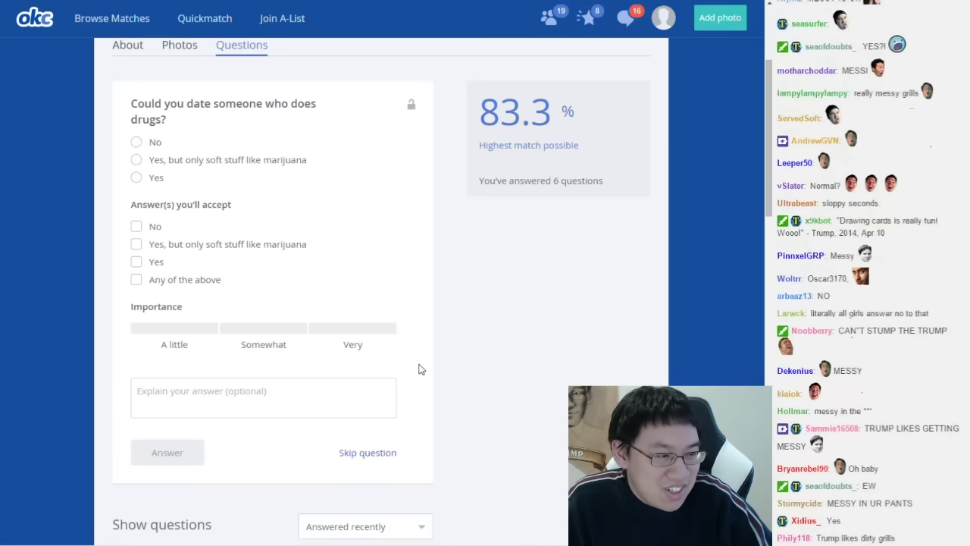
Answer the drugs question with "Yes, but only soft stuff like marijuana", accept that and No from matches, rate it Very important and submit it.
left_click(136, 160)
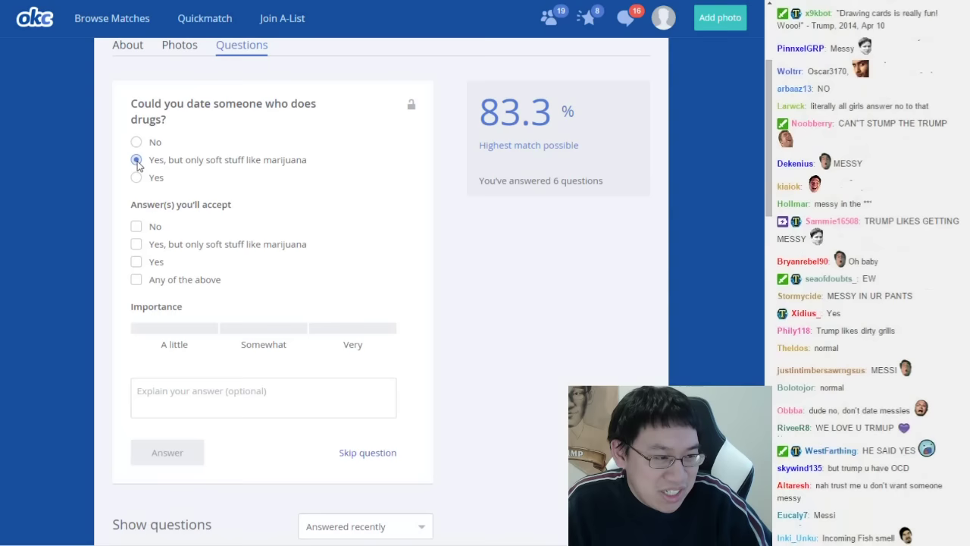
left_click(137, 226)
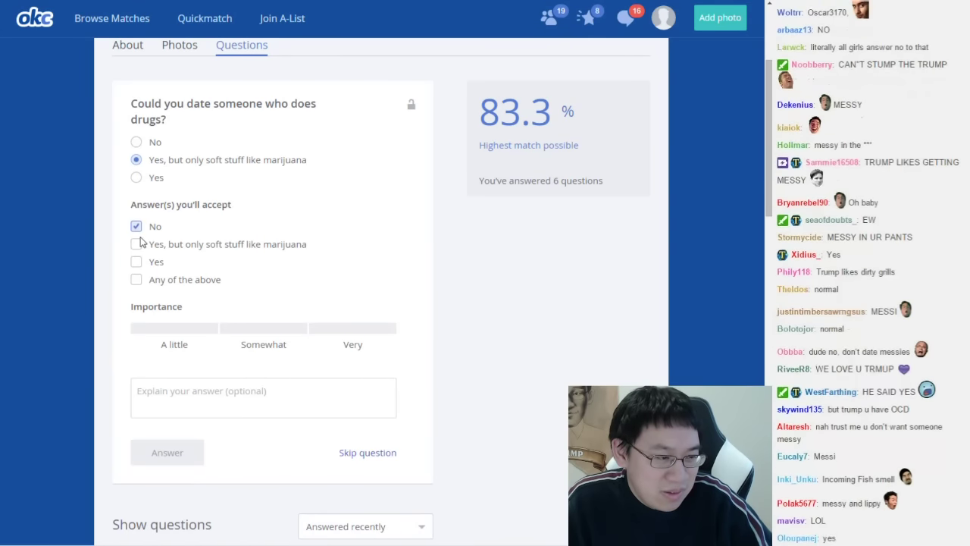
left_click(136, 244)
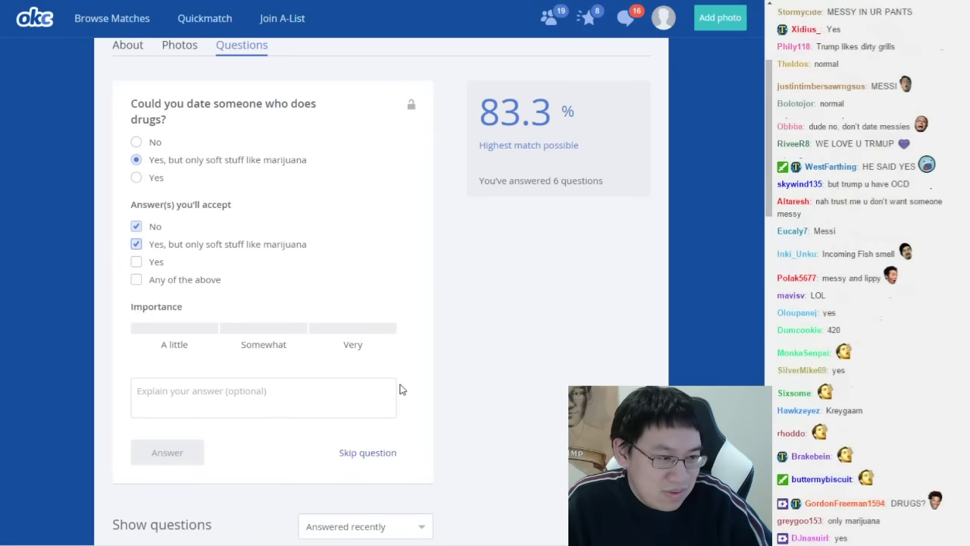
left_click(327, 331)
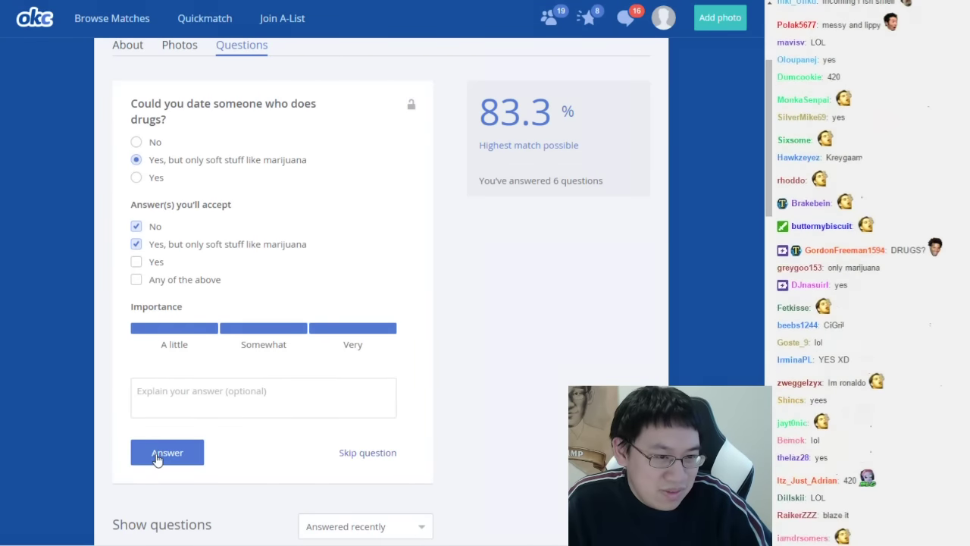
left_click(158, 456)
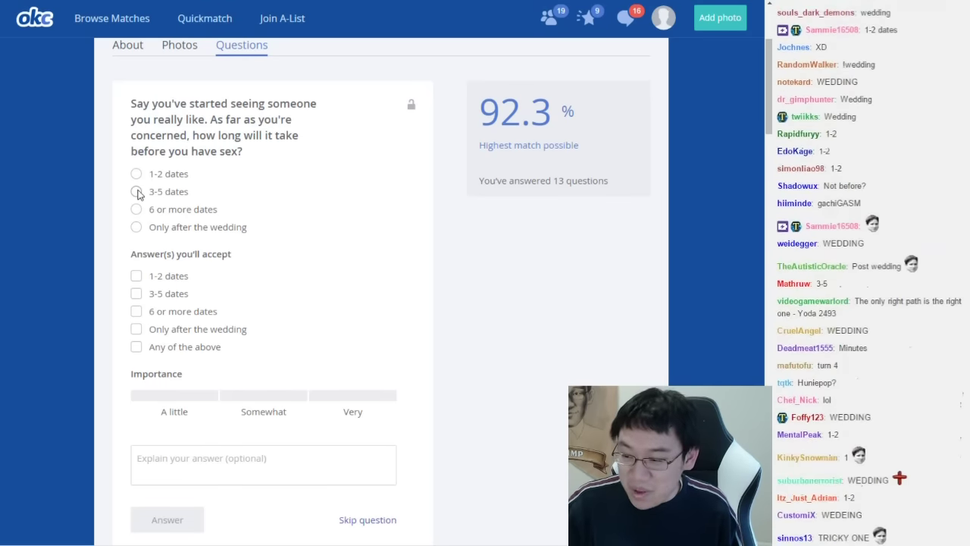
Answer 3-5 dates to the question about time before sex and choose "Very, very high" for self-confidence.
left_click(136, 192)
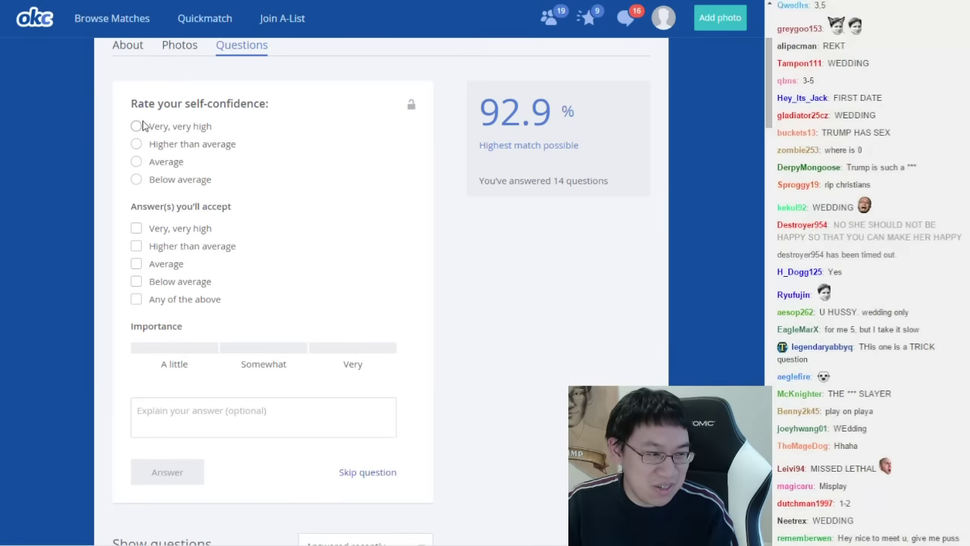
left_click(136, 126)
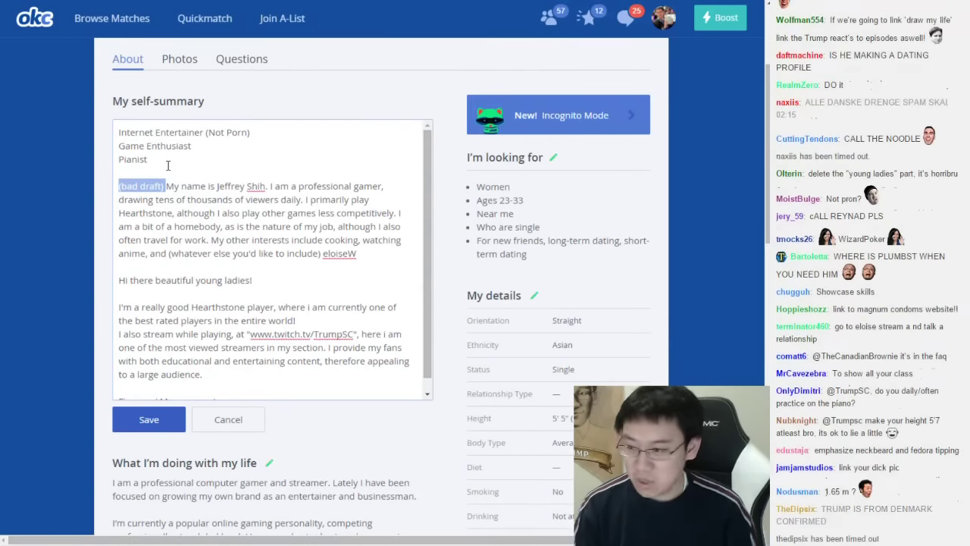
Replace "(bad draft)" in the self-summary with the greeting "Well Met / Yahallo!" and remove the entertainer, game enthusiast and pianist lines.
type("Yahallo!")
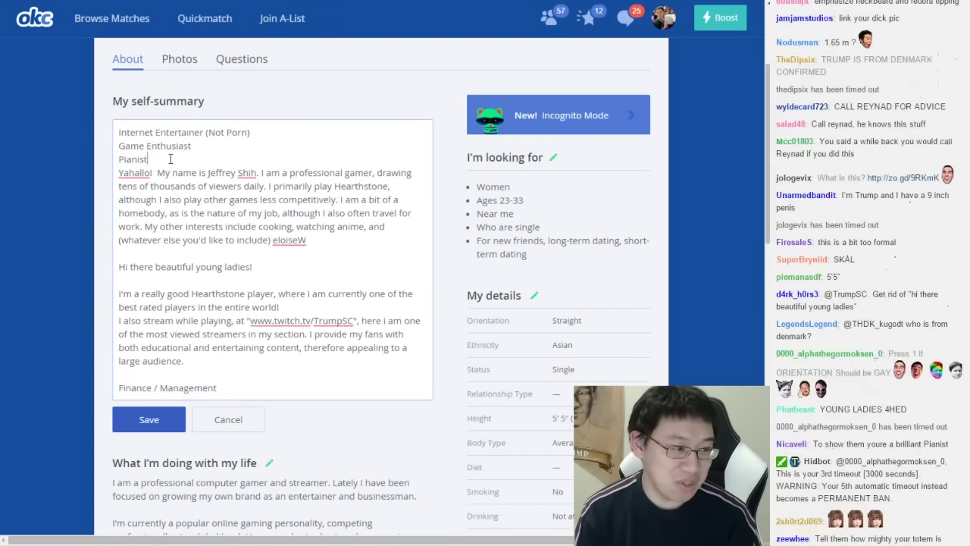
left_click_drag(171, 158, 115, 122)
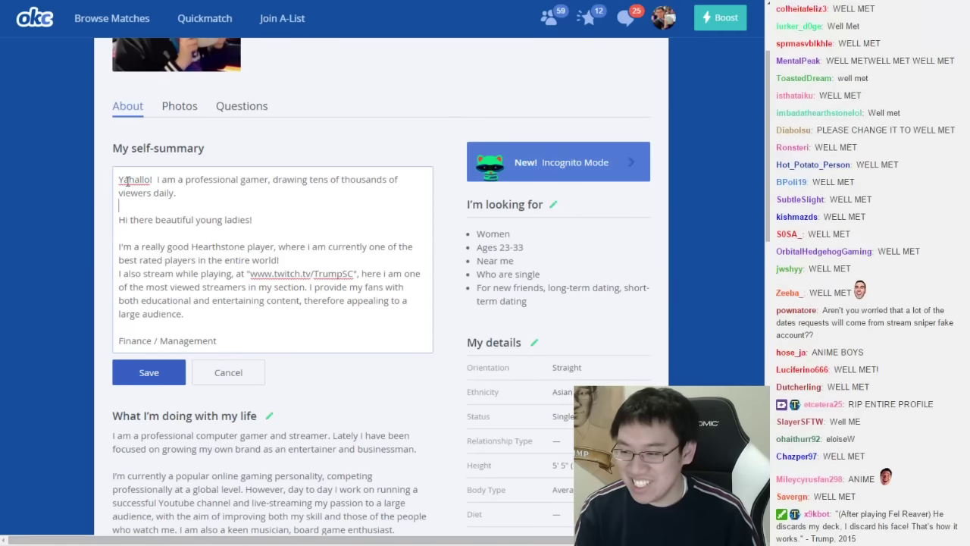
double_click(128, 180)
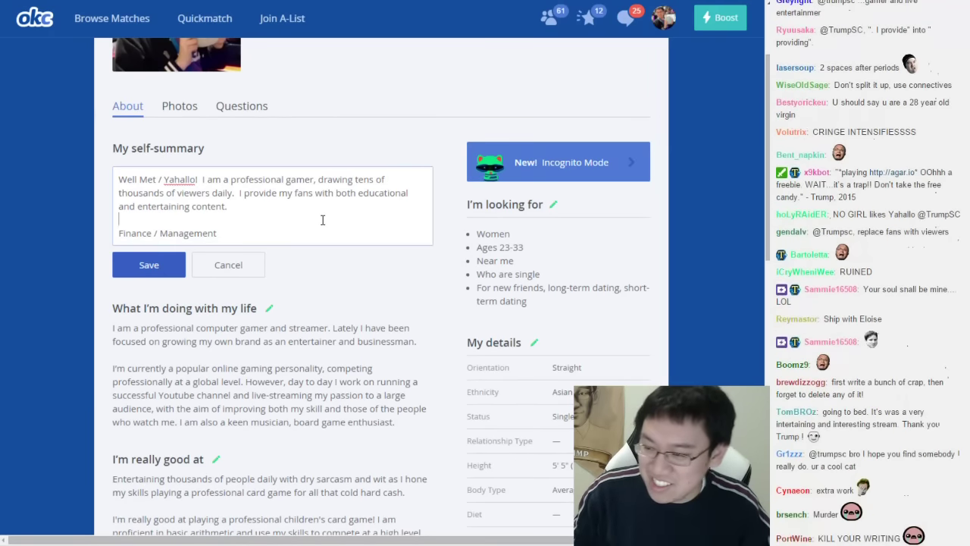
Rewrite the self-summary as "an online entertainer (don't worry not porn)" whose work can be seen at twitch.tv/trumpsc or youtube.com/trumpsc.
key("ctrl+z")
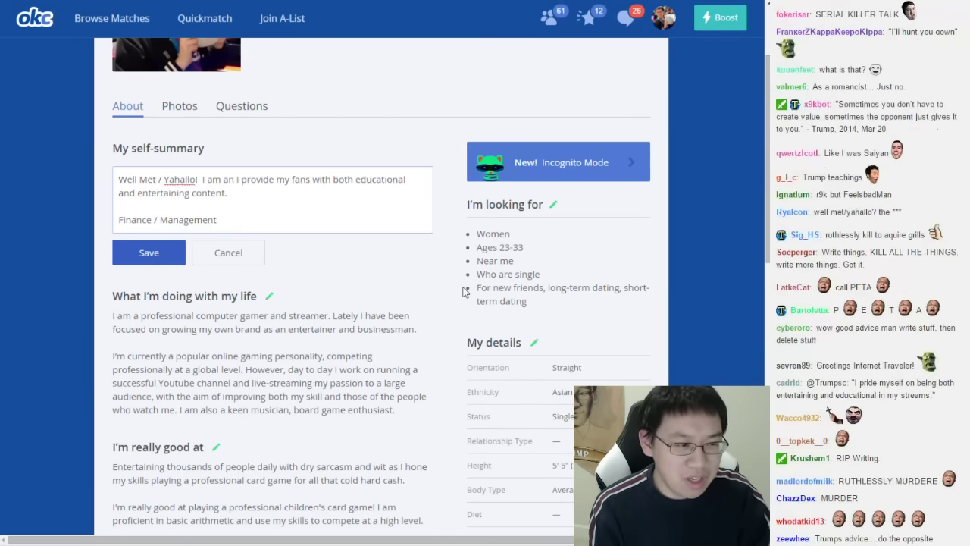
type("online entertainer ")
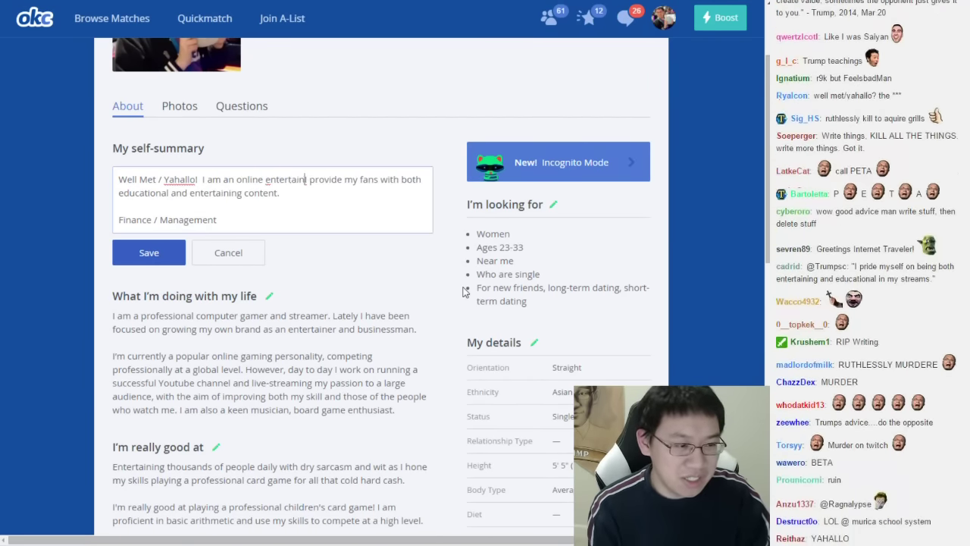
type("(don't worry not porn).  I provide my fans with both educational and entertaining content")
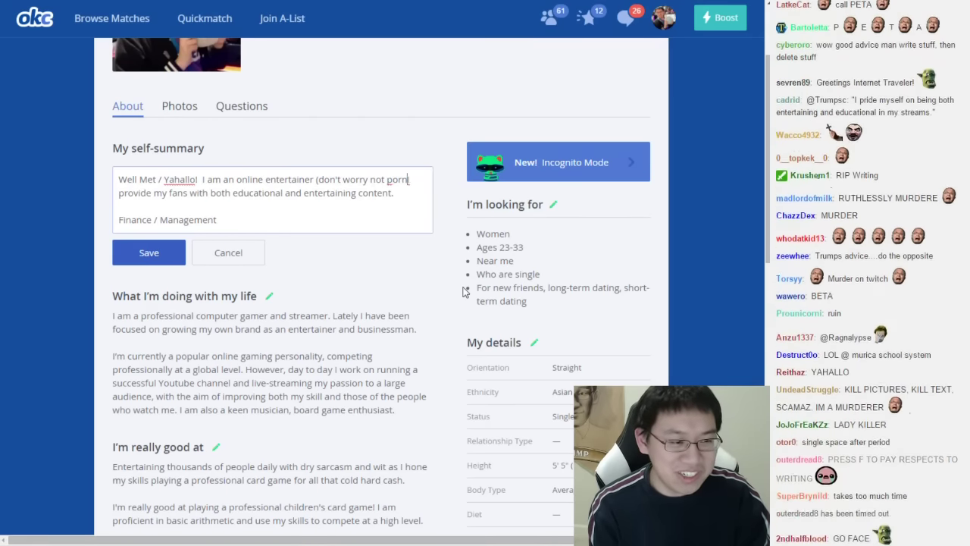
type(".  Y")
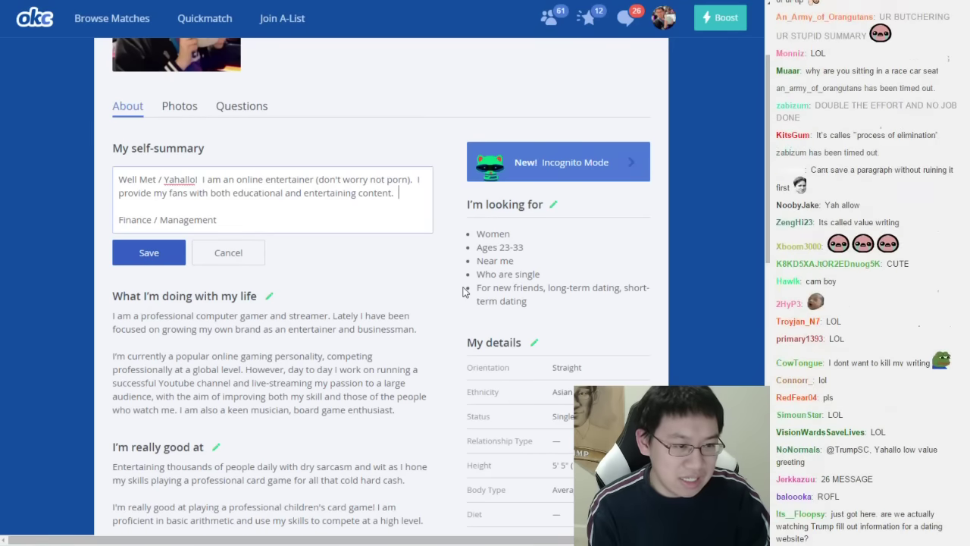
type("ou can see my wor")
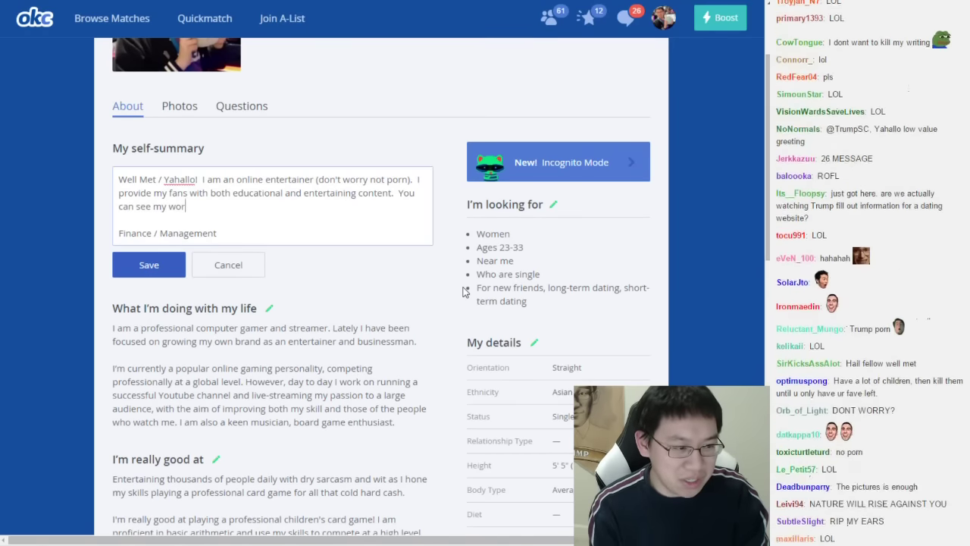
type("k at twitch.tv/tr")
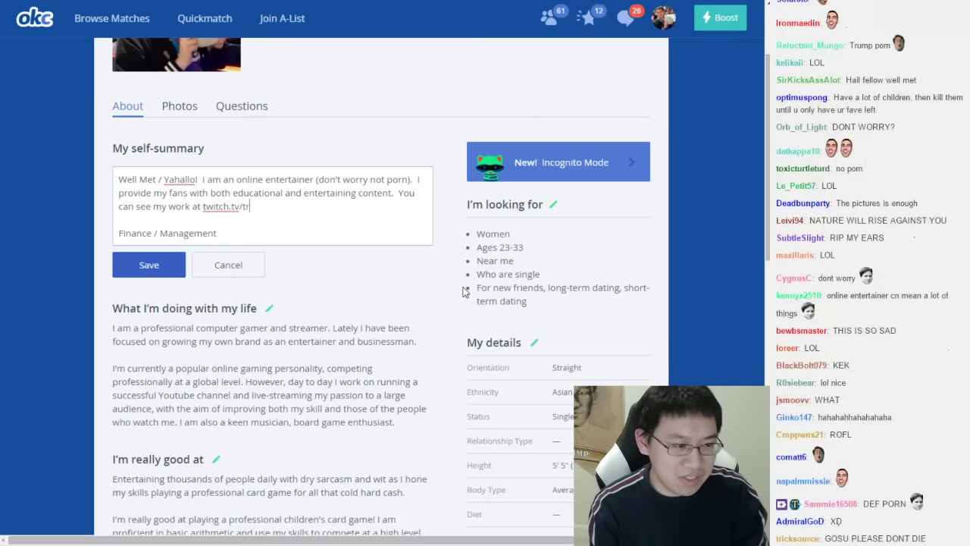
type("umpsc or youtube.com/trumpsc")
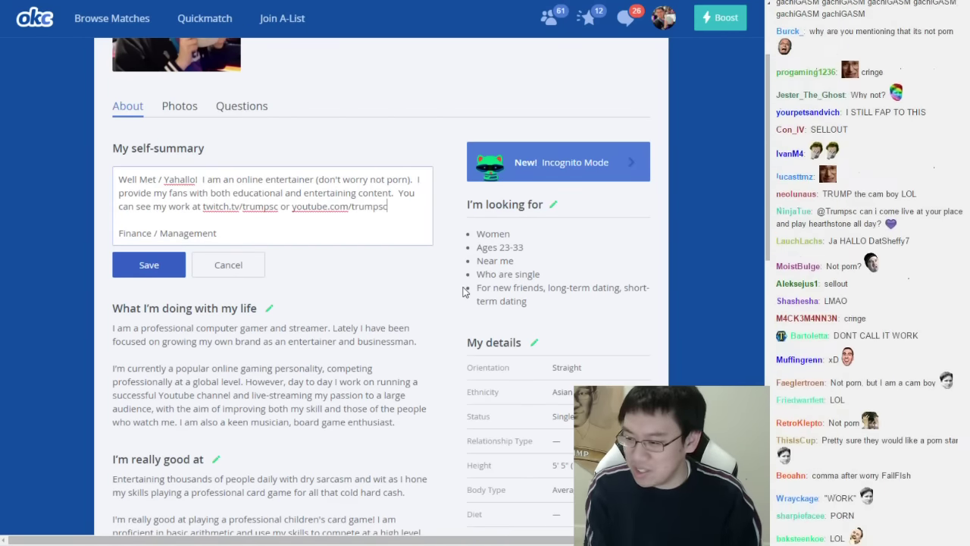
Extend the last sentence of the "What I'm doing with my life" section with ", and snarky redditor.".
left_click(269, 308)
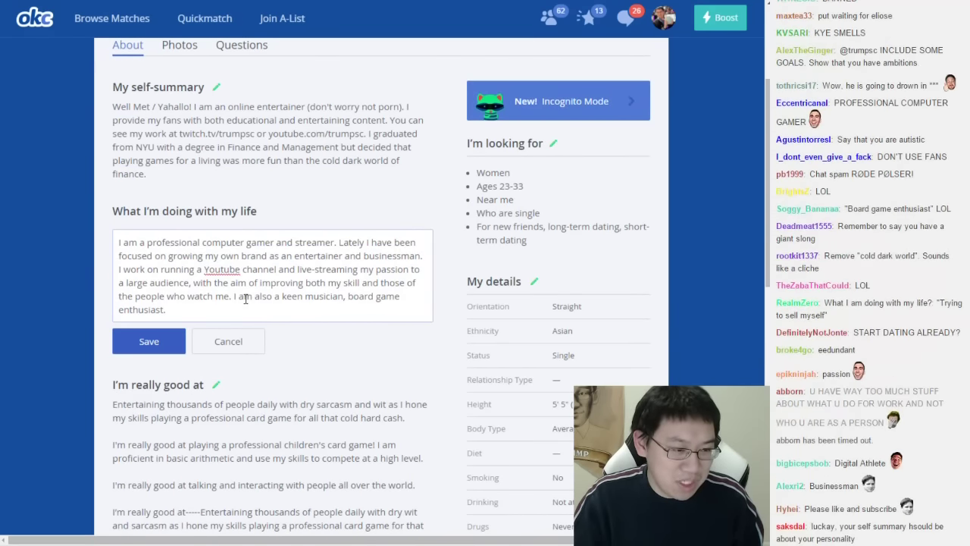
left_click(358, 311)
key("BackSpace")
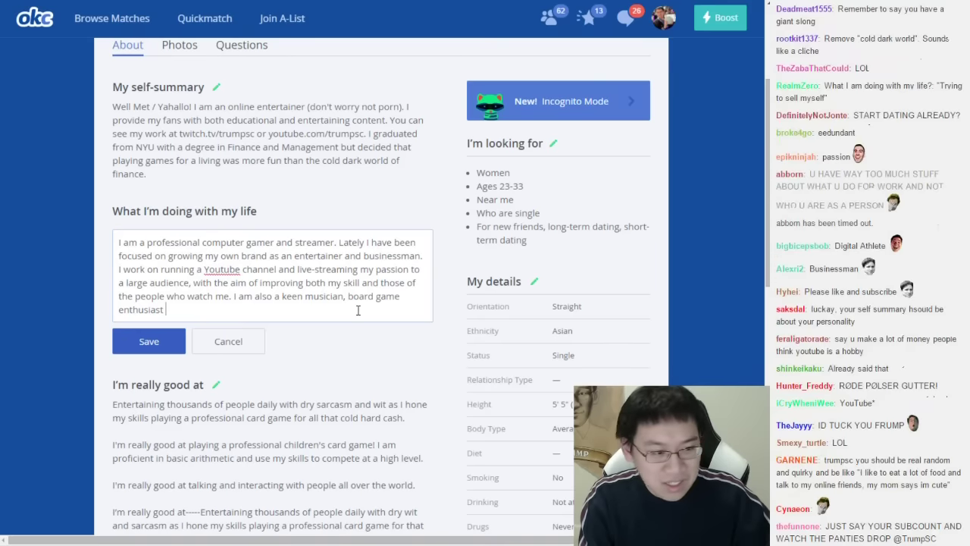
type(", and ")
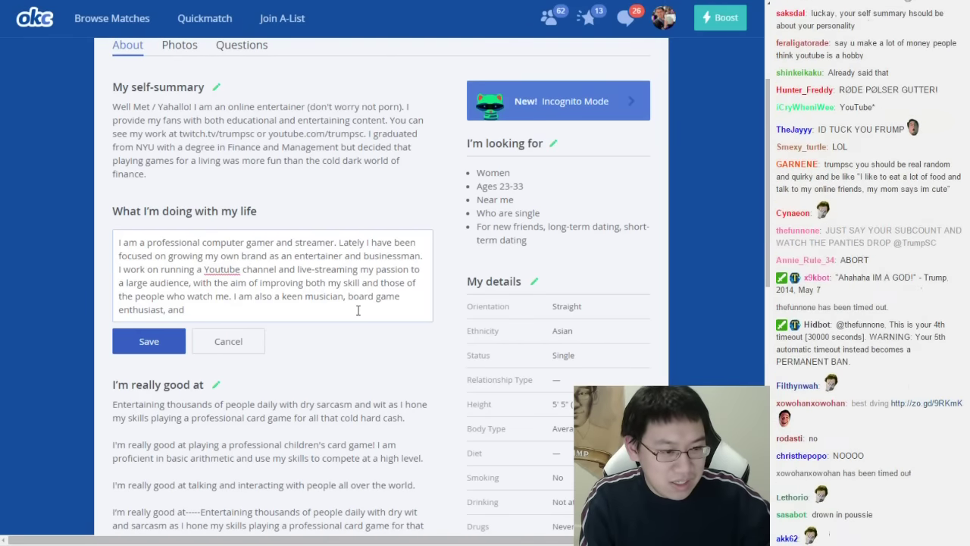
type("snarky redditor.")
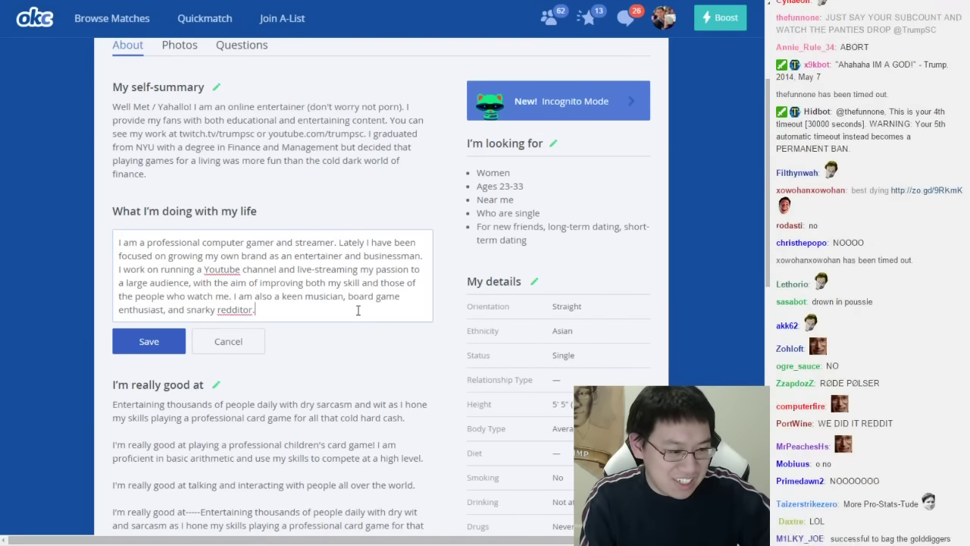
key("ctrl+Return")
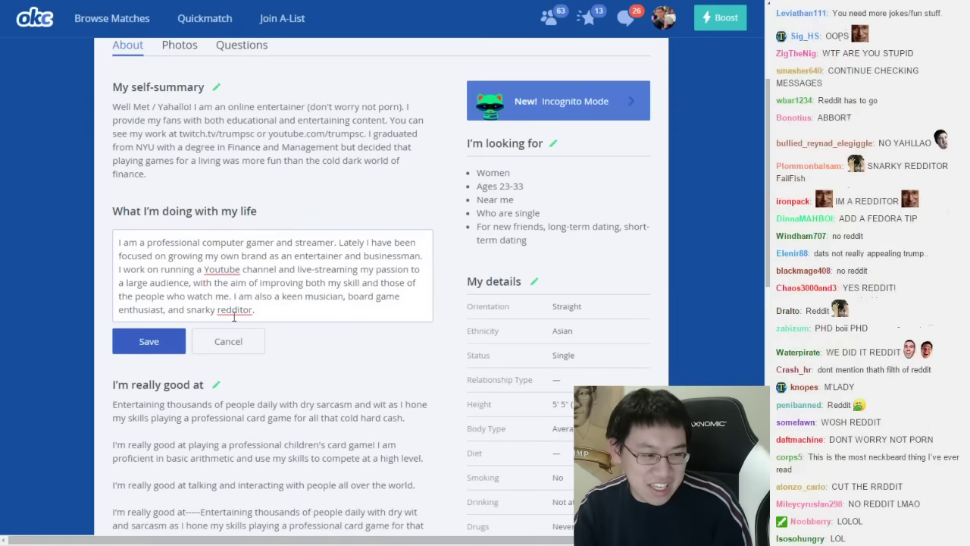
Change the ending of the "What I'm doing with my life" text to "snarky redditor, and anime weeb".
double_click(234, 310)
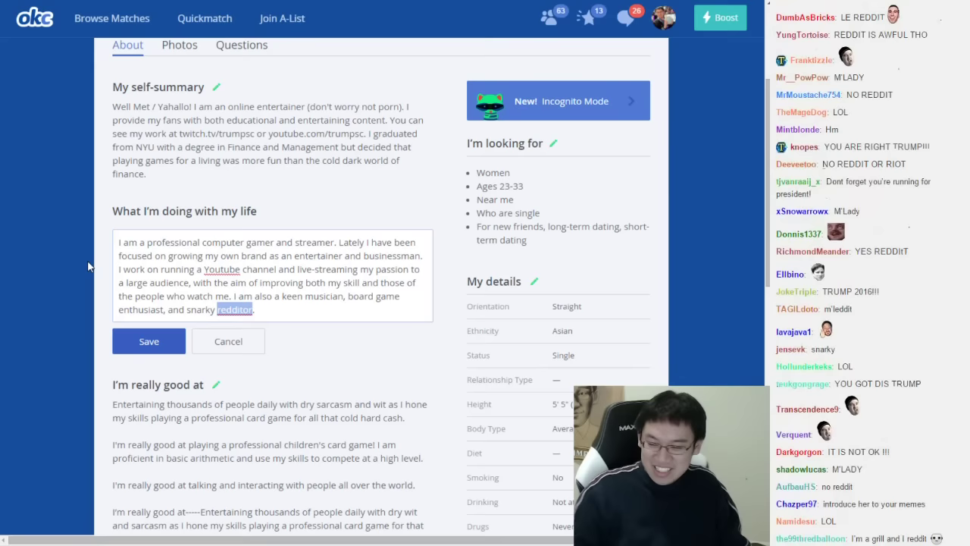
left_click(376, 310)
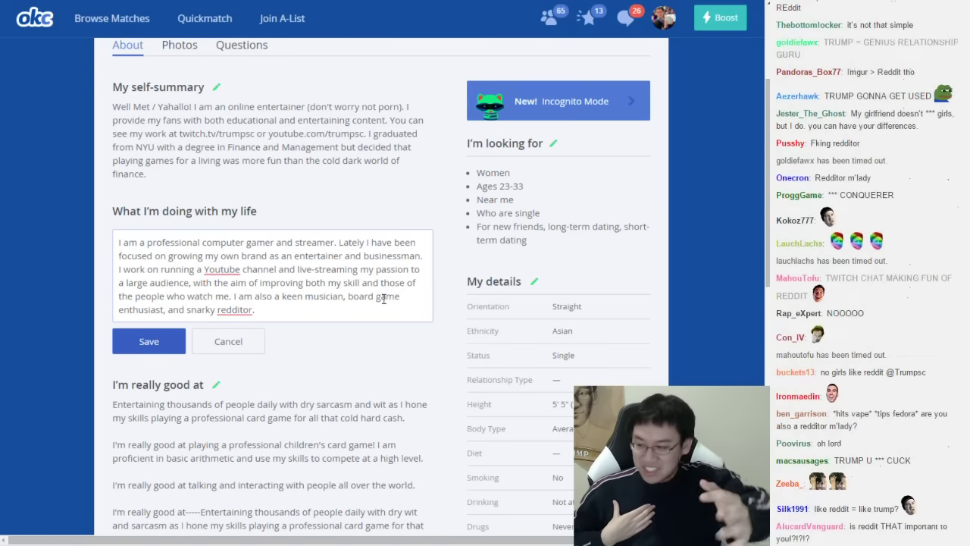
key("ctrl+z")
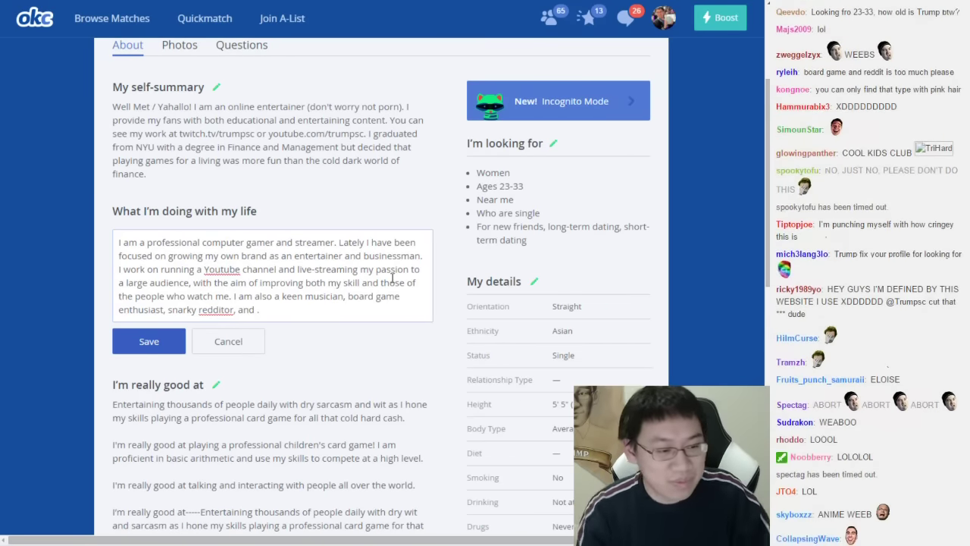
type("anime weeb")
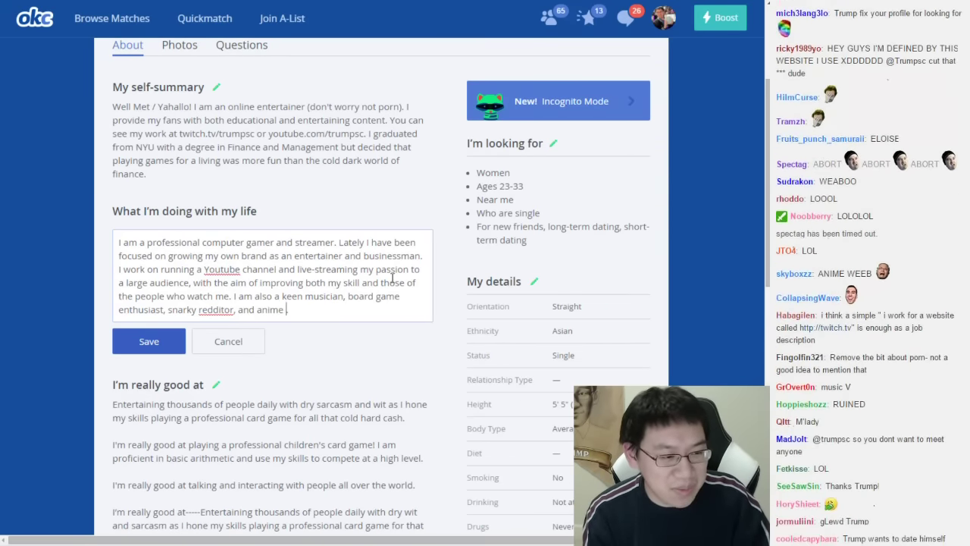
Write "YOU NEVER TRAVEL AND YOU'RE WITHIN A 10 MILE RADIUS" in the "You should message me if" section.
scroll(313, 385, "down", 10)
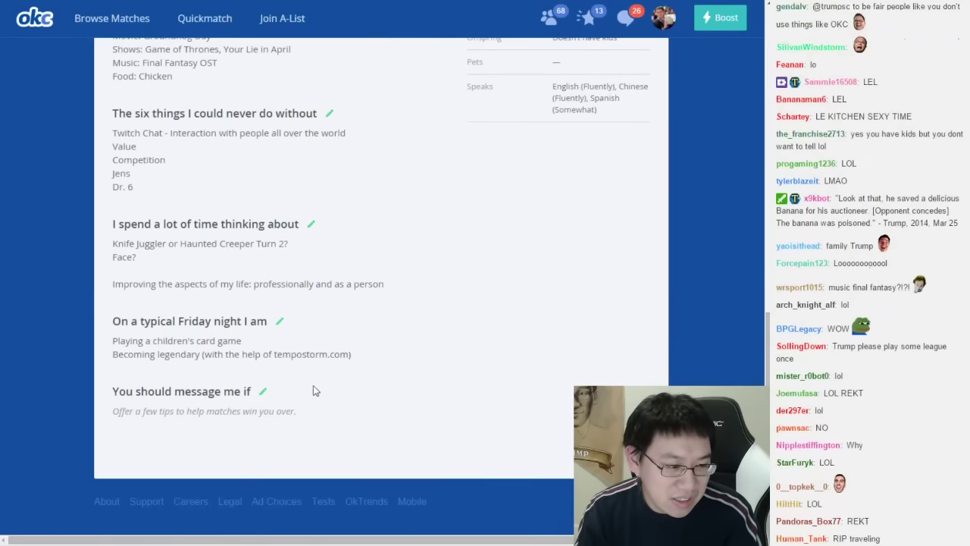
left_click(263, 391)
type("YOU NEVER E")
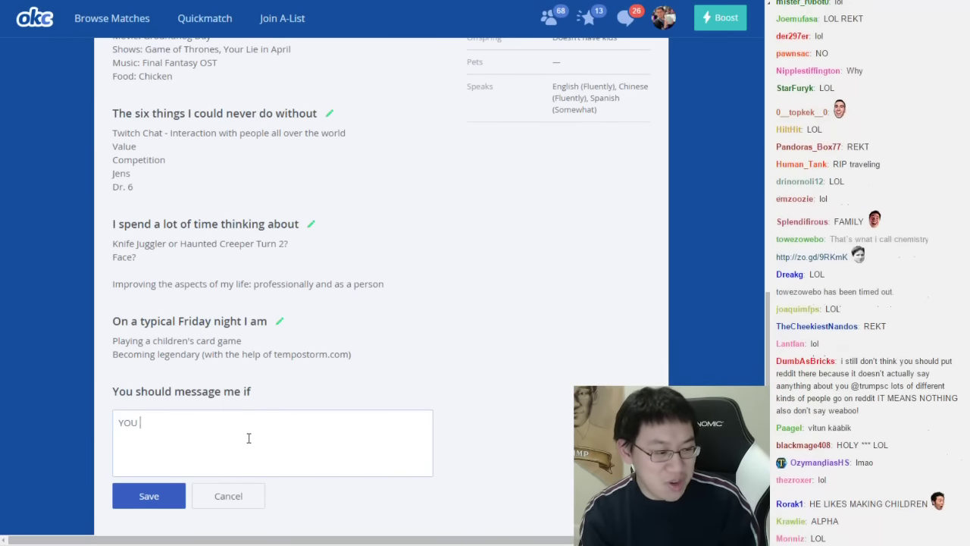
key("BackSpace")
type("TRAVEL")
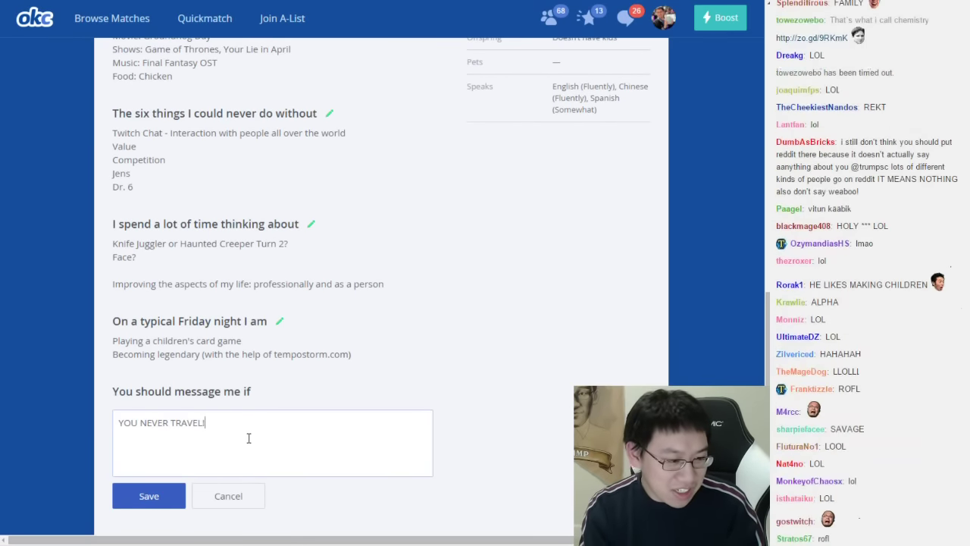
type(" AND YOU'RE WITHIN A 10 MILE RADIUS")
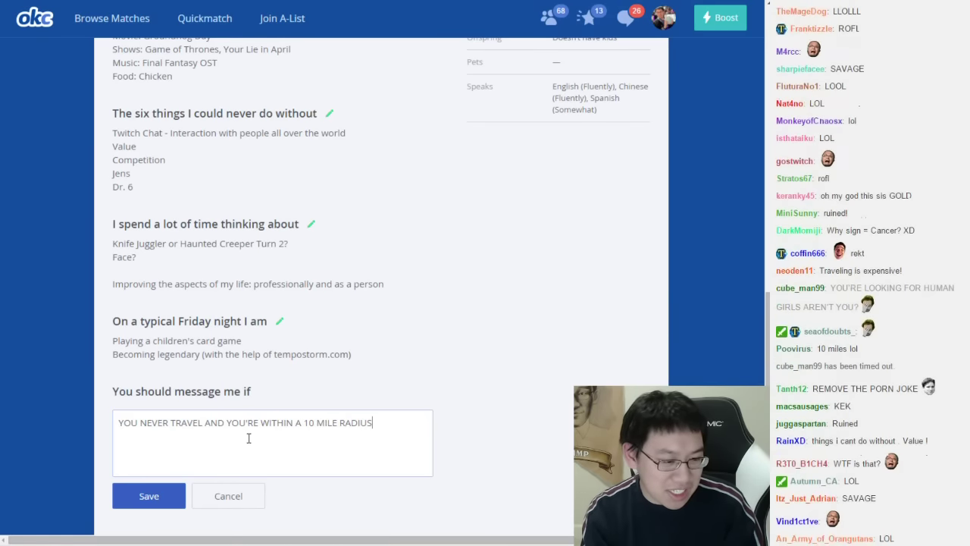
key("Return")
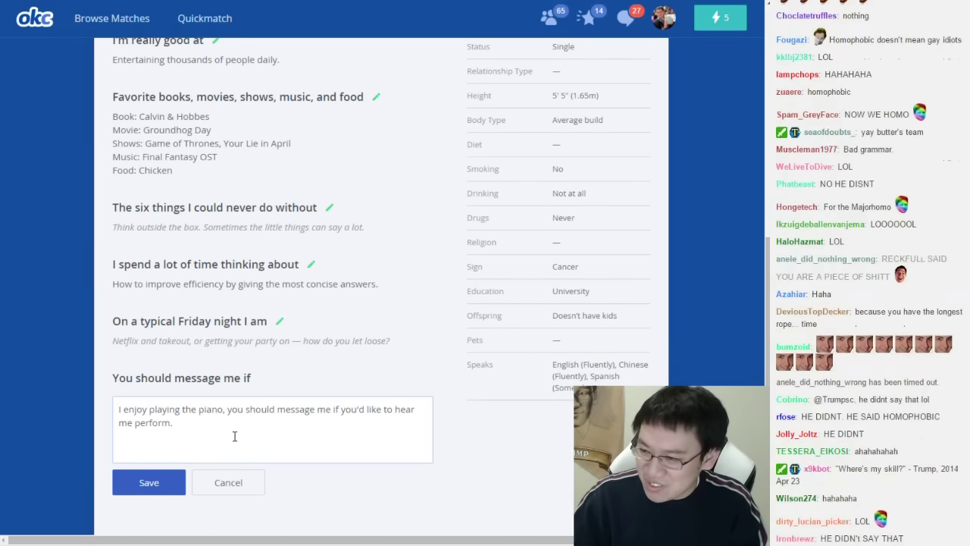
Reword the self-summary's spare-time sentence to end "in board gaming and making sure not to get eaten by dragons in role playing games." and save it.
key("ctrl+Home")
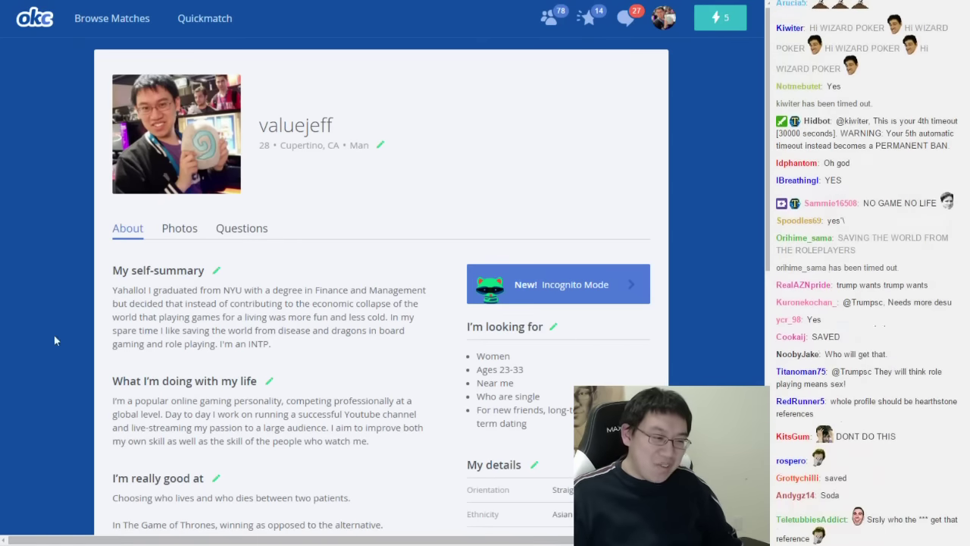
left_click(216, 270)
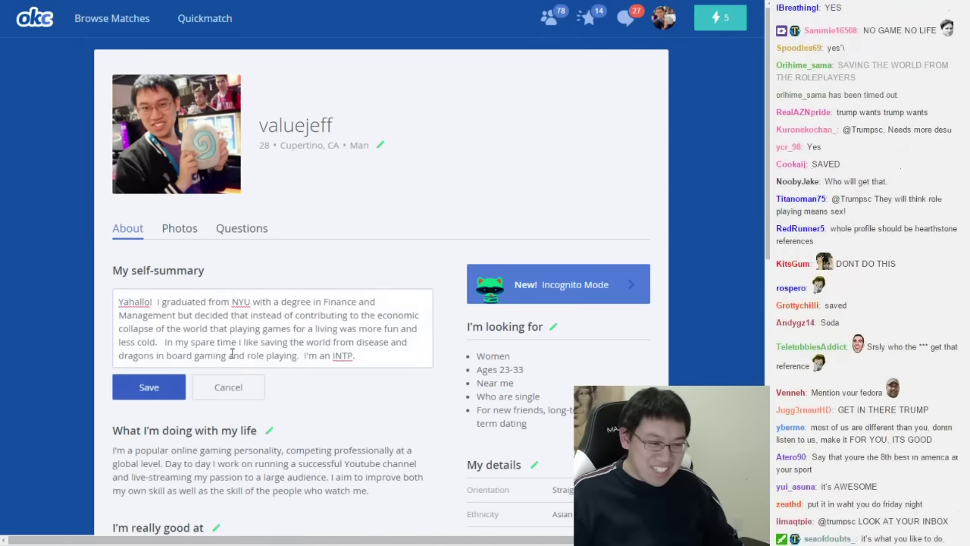
scroll(266, 326, "down", 1)
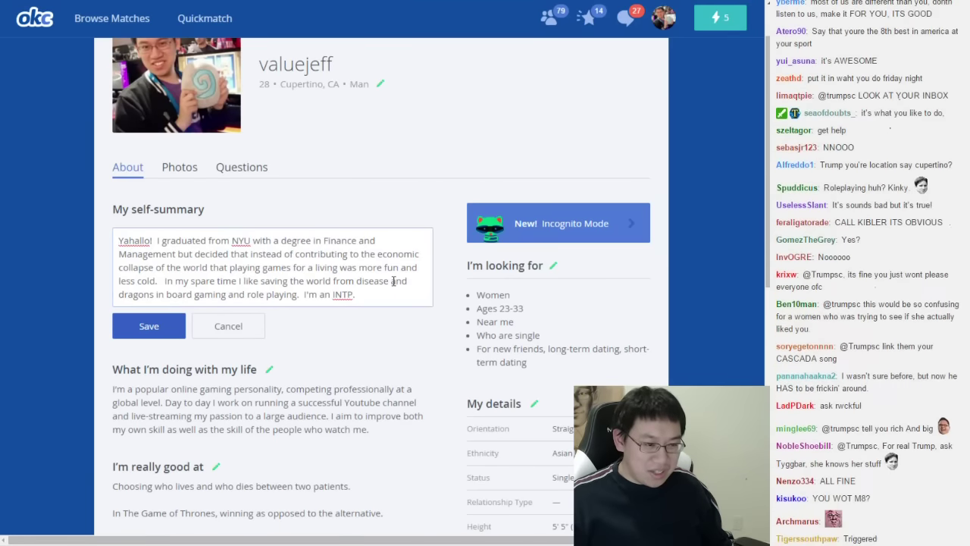
left_click_drag(392, 280, 299, 297)
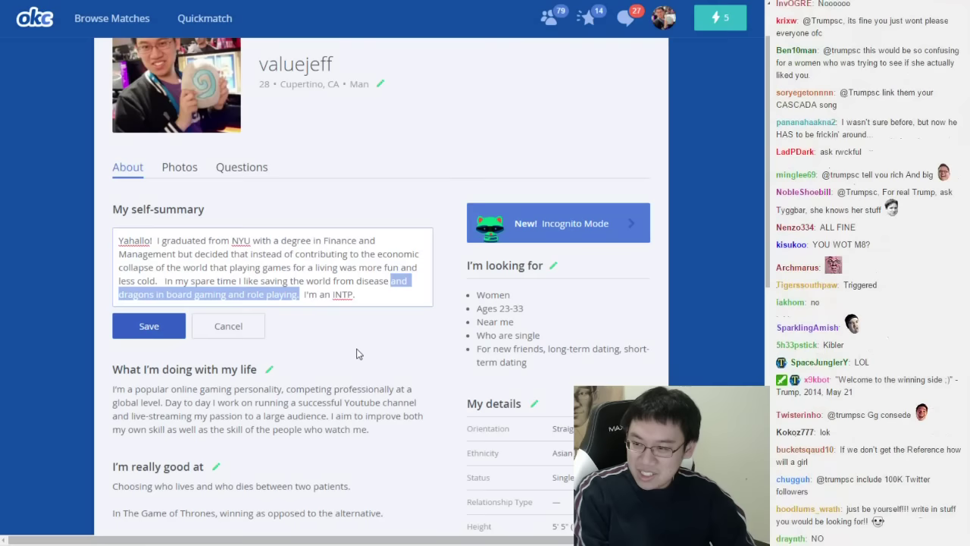
key("BackSpace")
type("in board gaming and ")
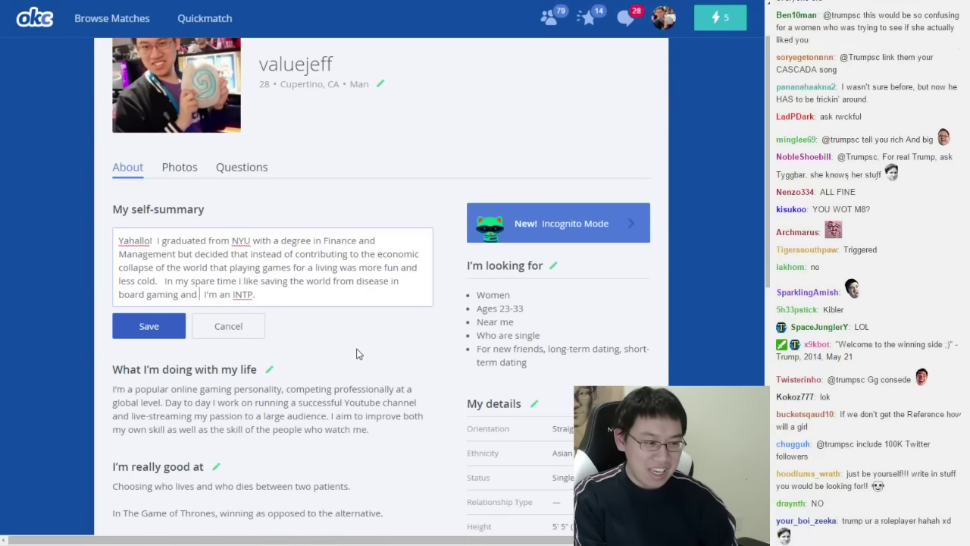
type("making sure not")
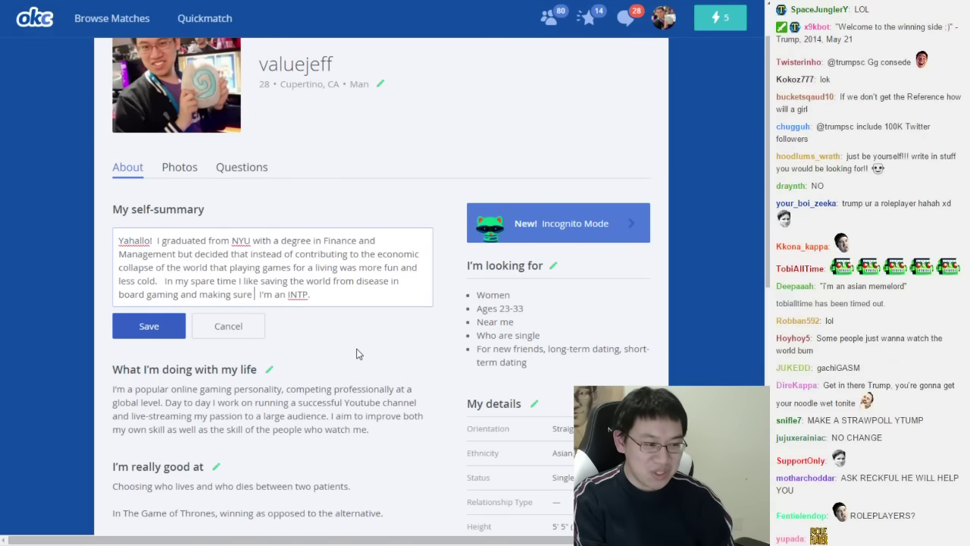
type(" to get eaten by dragons ")
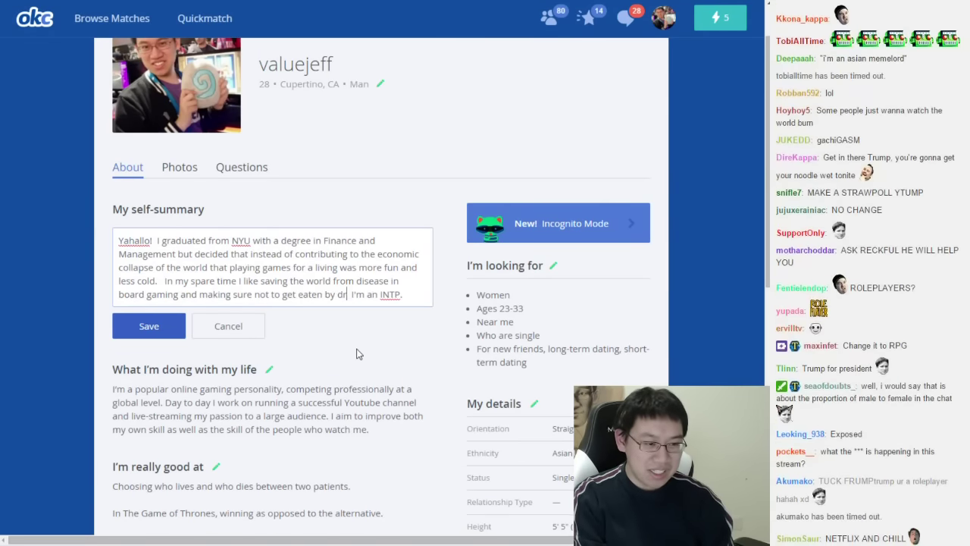
type("in role playing games.")
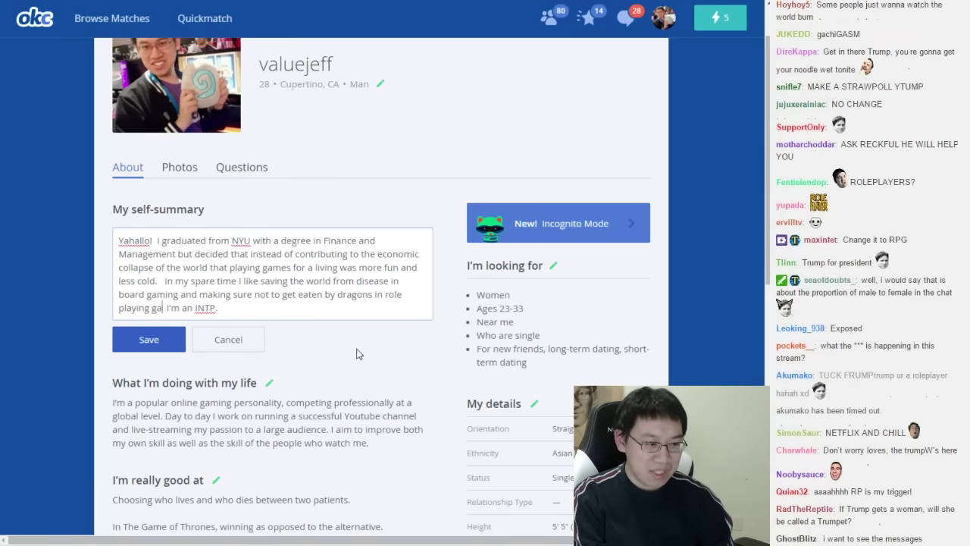
left_click(358, 352)
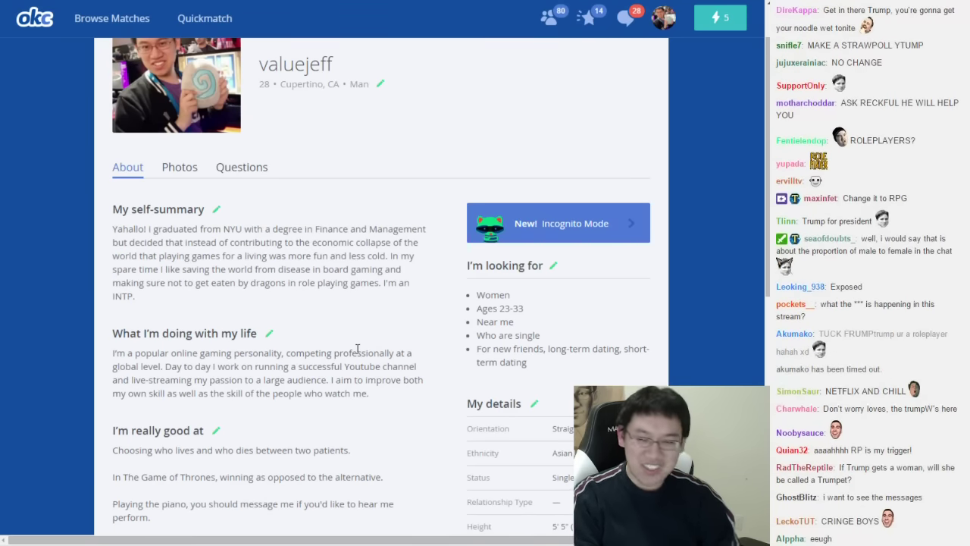